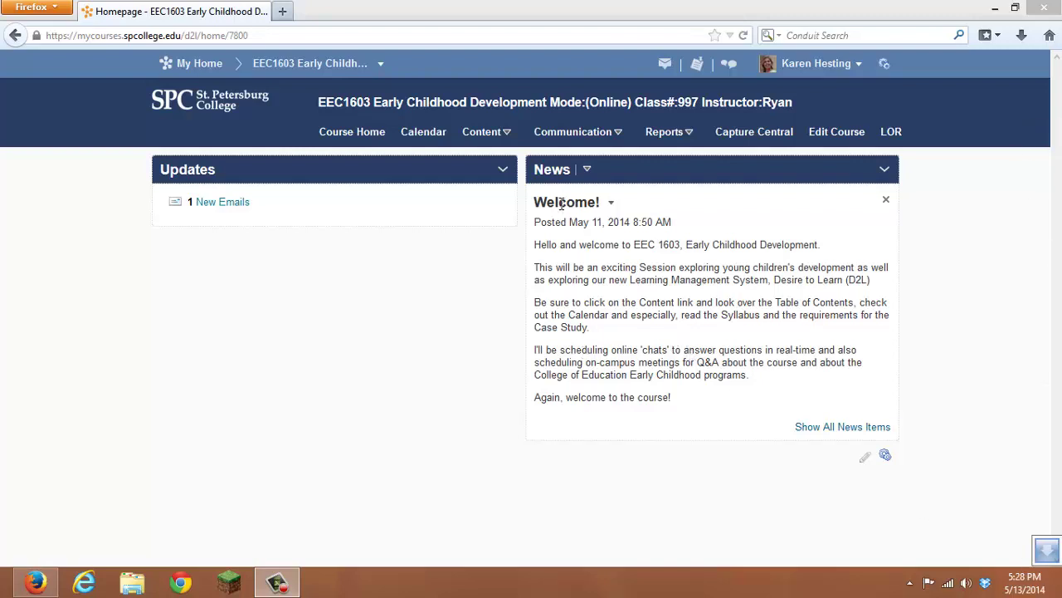
Open the Discussions list of the EEC1603 Early Childhood Development course
{"action": "left_click", "coordinate": [501, 133]}
{"action": "left_click", "coordinate": [493, 176]}
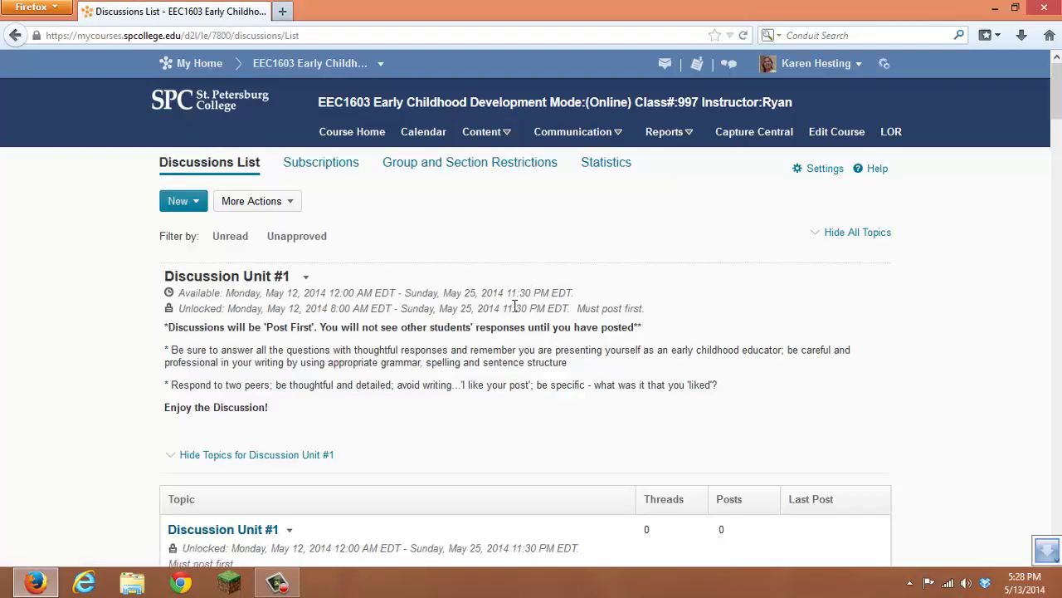
Examine how the unit forums are organised, including their availability dates, instructions and the topics inside each one
{"action": "scroll", "coordinate": [725, 342], "scroll_direction": "down", "scroll_amount": 8}
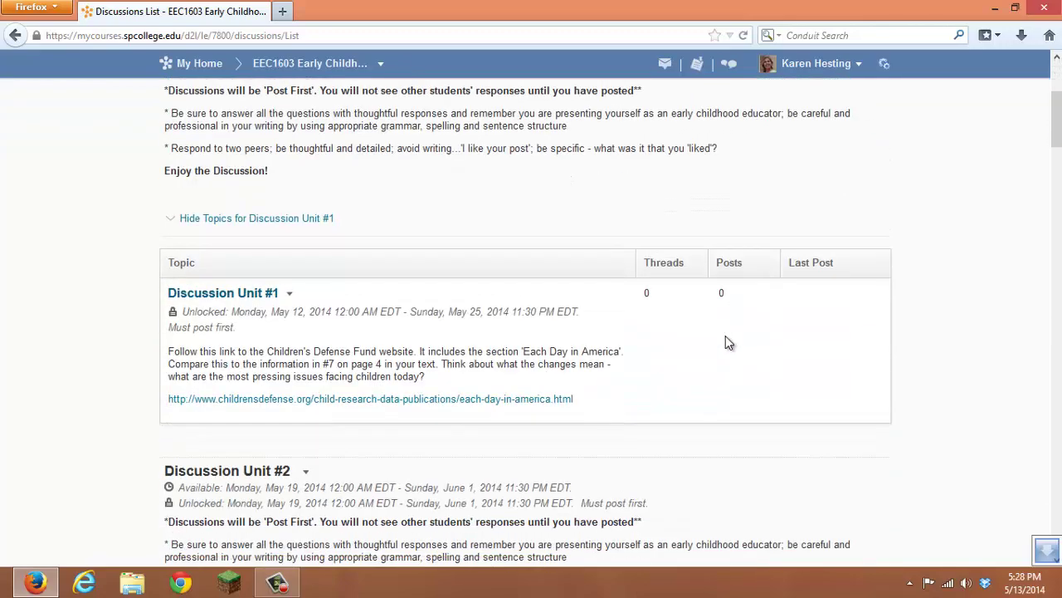
{"action": "scroll", "coordinate": [727, 340], "scroll_direction": "down", "scroll_amount": 5}
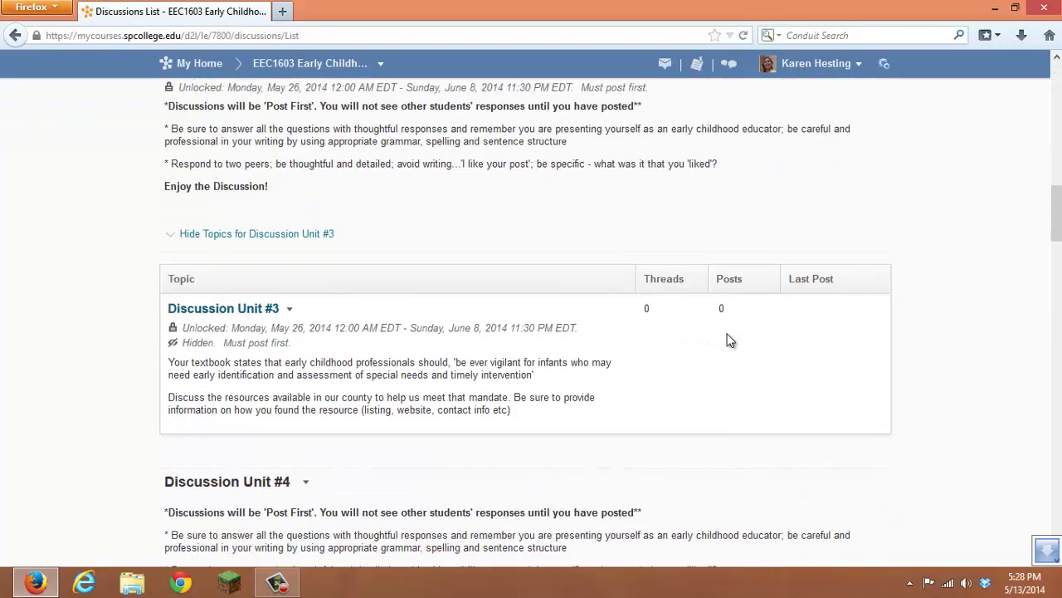
{"action": "scroll", "coordinate": [727, 341], "scroll_direction": "up", "scroll_amount": 9}
{"action": "scroll", "coordinate": [727, 340], "scroll_direction": "up", "scroll_amount": 5}
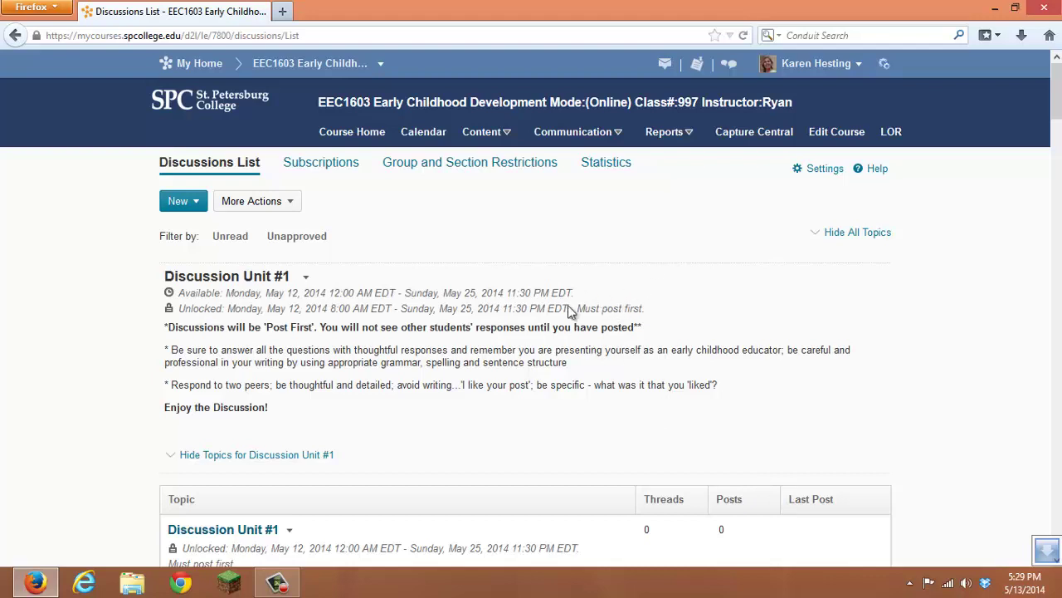
{"action": "scroll", "coordinate": [395, 488], "scroll_direction": "down", "scroll_amount": 3}
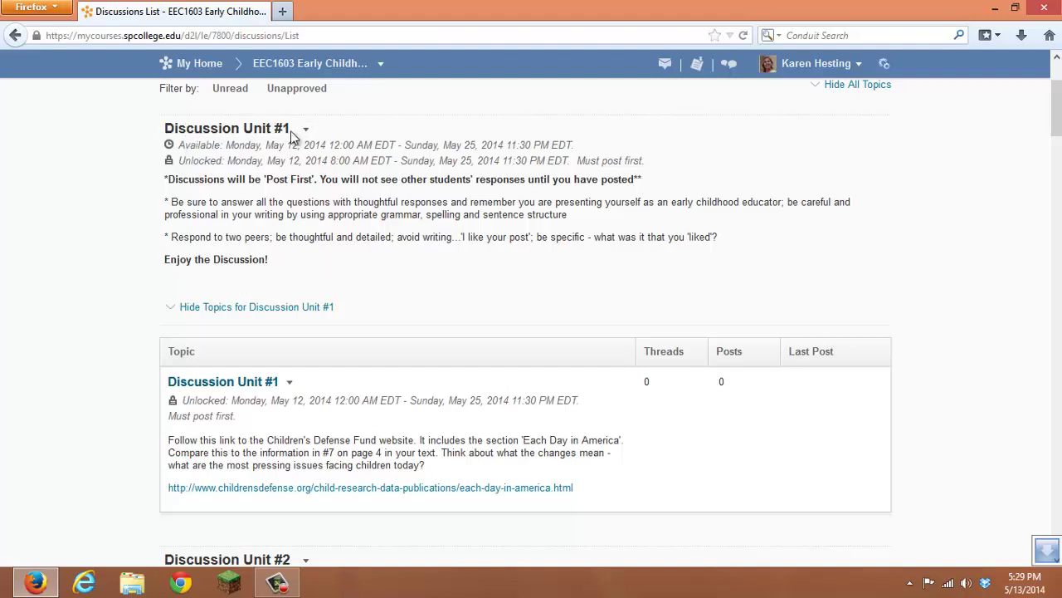
{"action": "scroll", "coordinate": [400, 305], "scroll_direction": "down", "scroll_amount": 2}
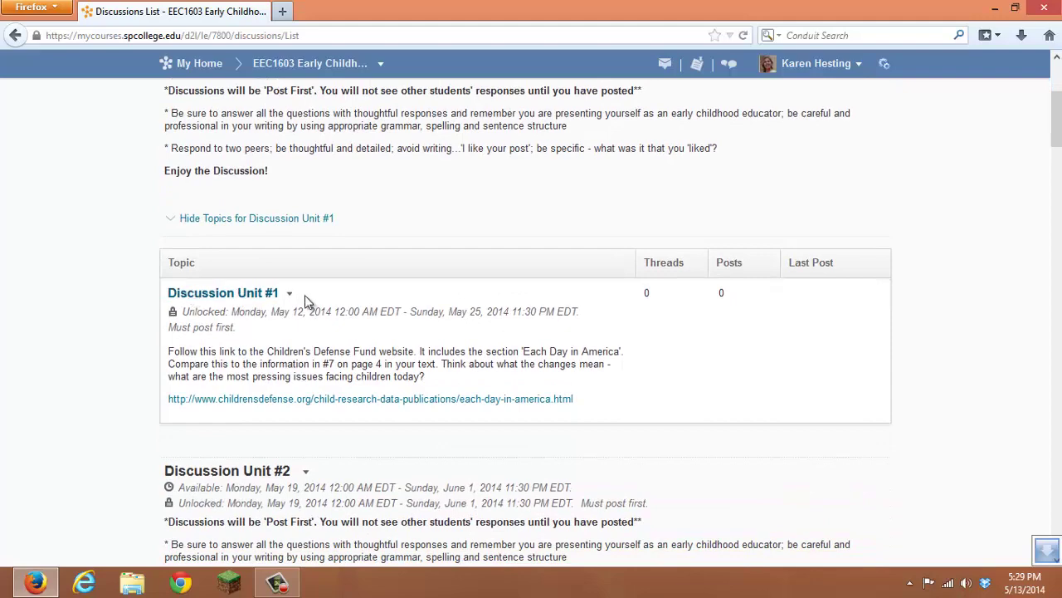
{"action": "scroll", "coordinate": [383, 278], "scroll_direction": "down", "scroll_amount": 3}
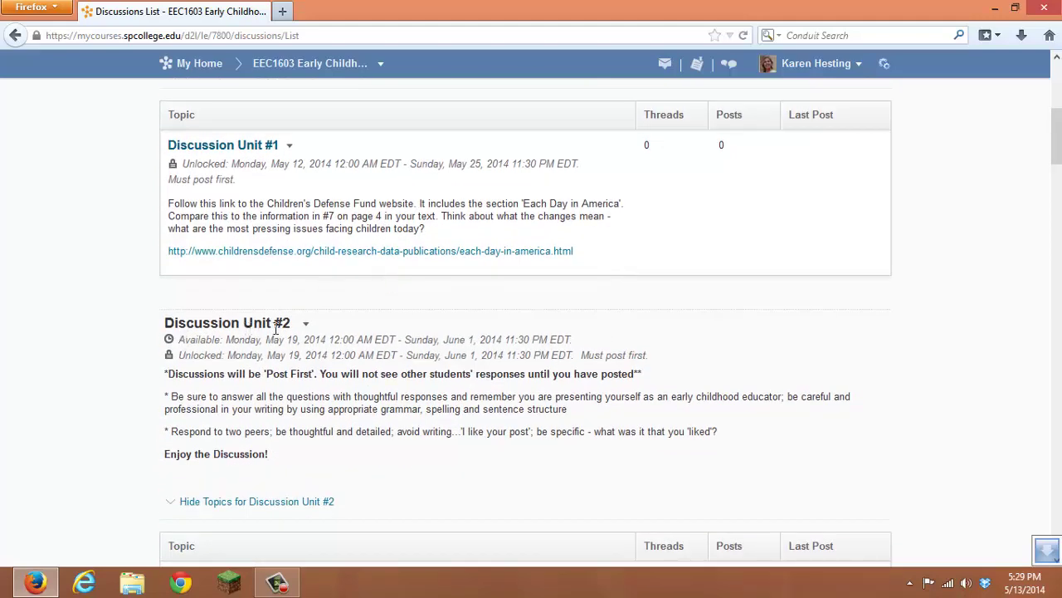
{"action": "scroll", "coordinate": [314, 329], "scroll_direction": "down", "scroll_amount": 4}
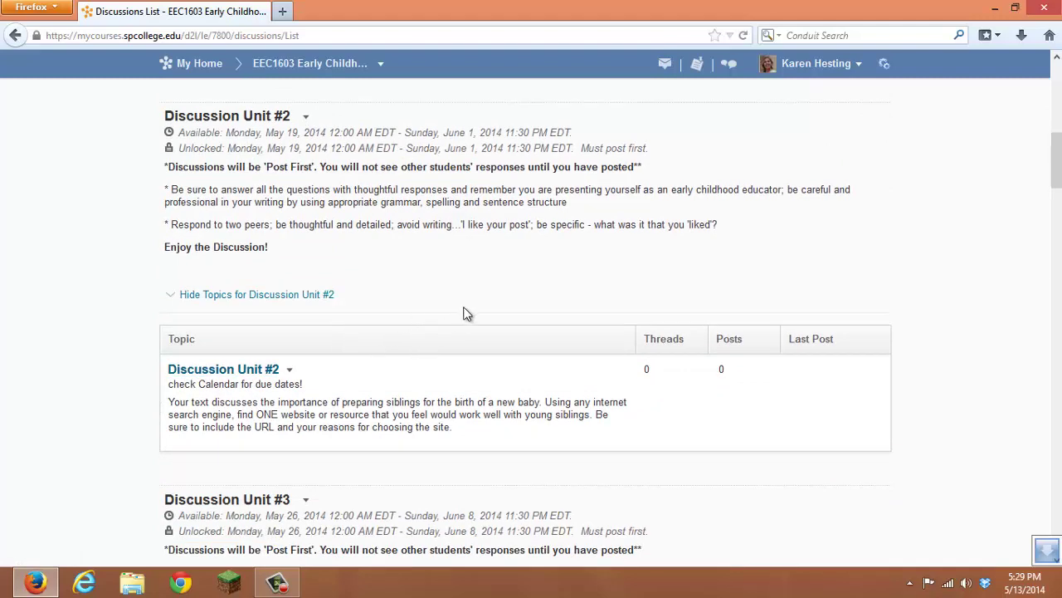
{"action": "scroll", "coordinate": [465, 313], "scroll_direction": "down", "scroll_amount": 5}
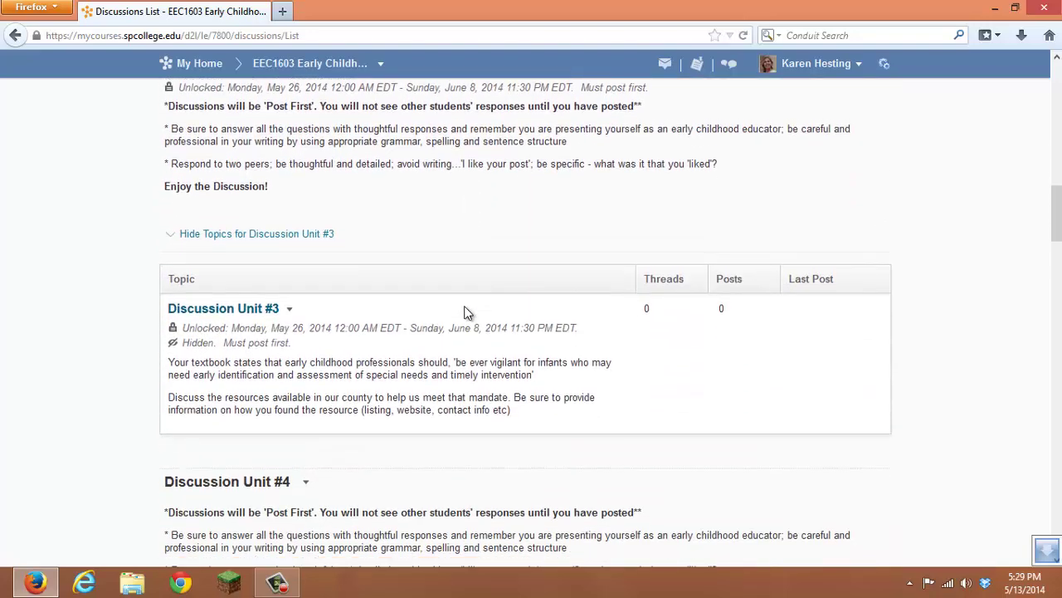
{"action": "scroll", "coordinate": [465, 311], "scroll_direction": "up", "scroll_amount": 9}
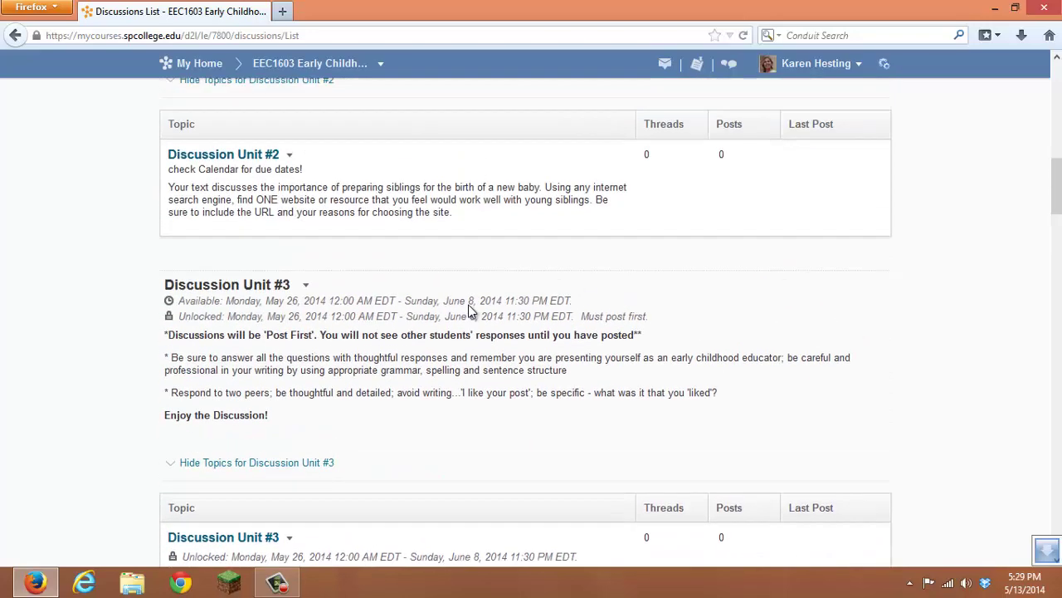
{"action": "scroll", "coordinate": [468, 306], "scroll_direction": "up", "scroll_amount": 2}
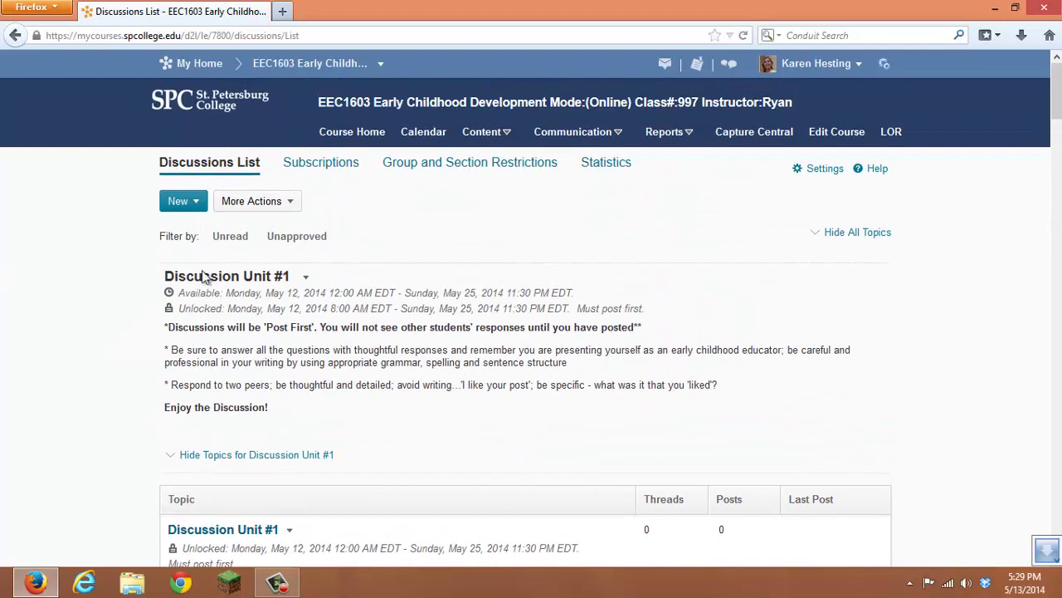
Edit the Discussion Unit #1 forum and change its title to "Unit Discussions"
{"action": "left_click", "coordinate": [306, 277]}
{"action": "left_click", "coordinate": [332, 318]}
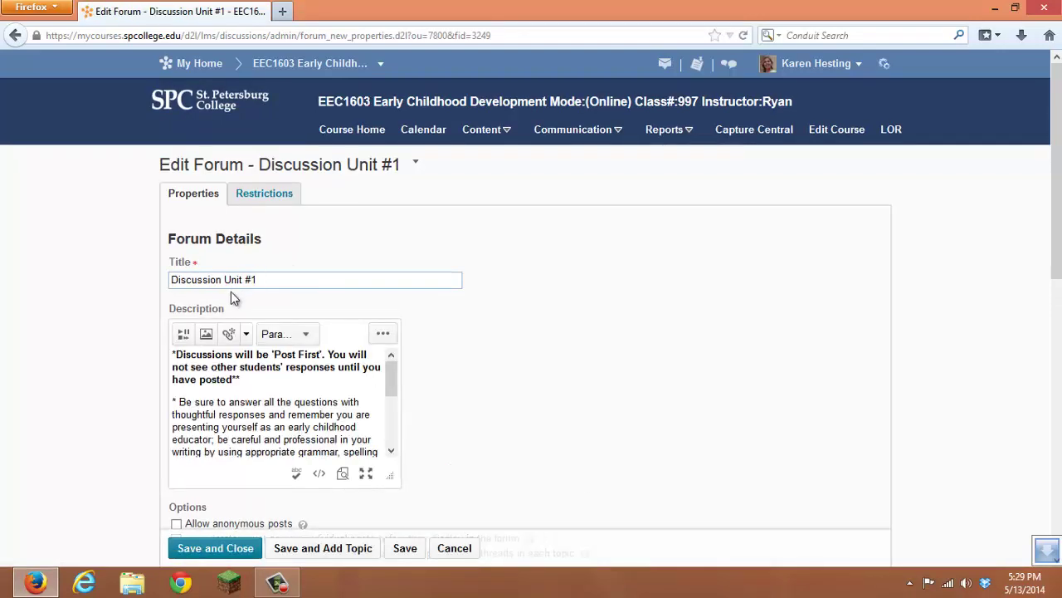
{"action": "left_click", "coordinate": [174, 280]}
{"action": "type", "text": "Unti"}
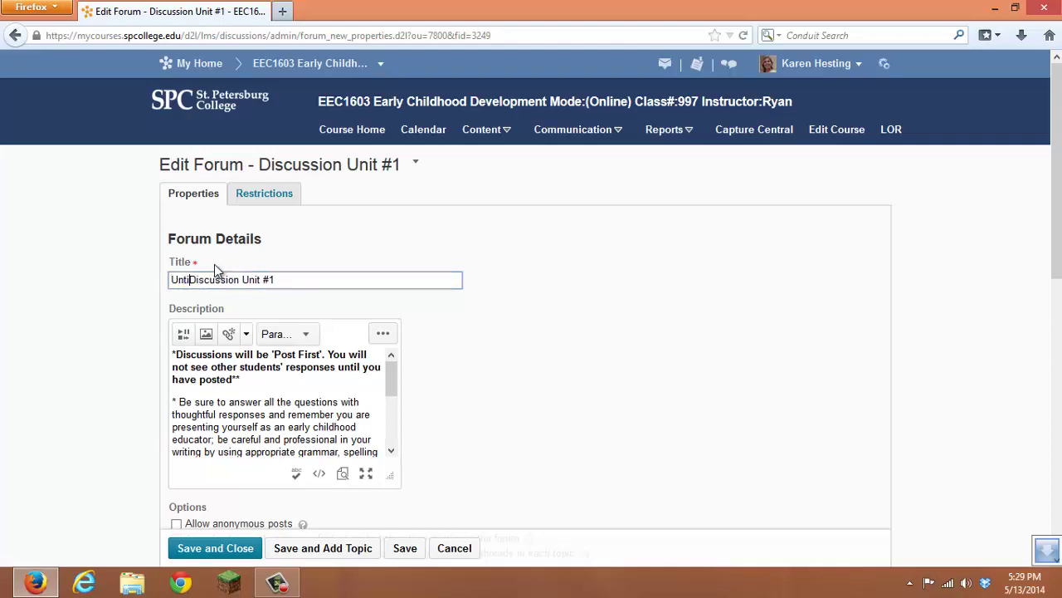
{"action": "key", "text": "BackSpace"}
{"action": "key", "text": "BackSpace"}
{"action": "type", "text": "it"}
{"action": "left_click_drag", "start_coordinate": [279, 280], "coordinate": [239, 279]}
{"action": "type", "text": "s"}
Set the forum's visibility to always visible instead of a specific date range
{"action": "scroll", "coordinate": [473, 405], "scroll_direction": "down", "scroll_amount": 3}
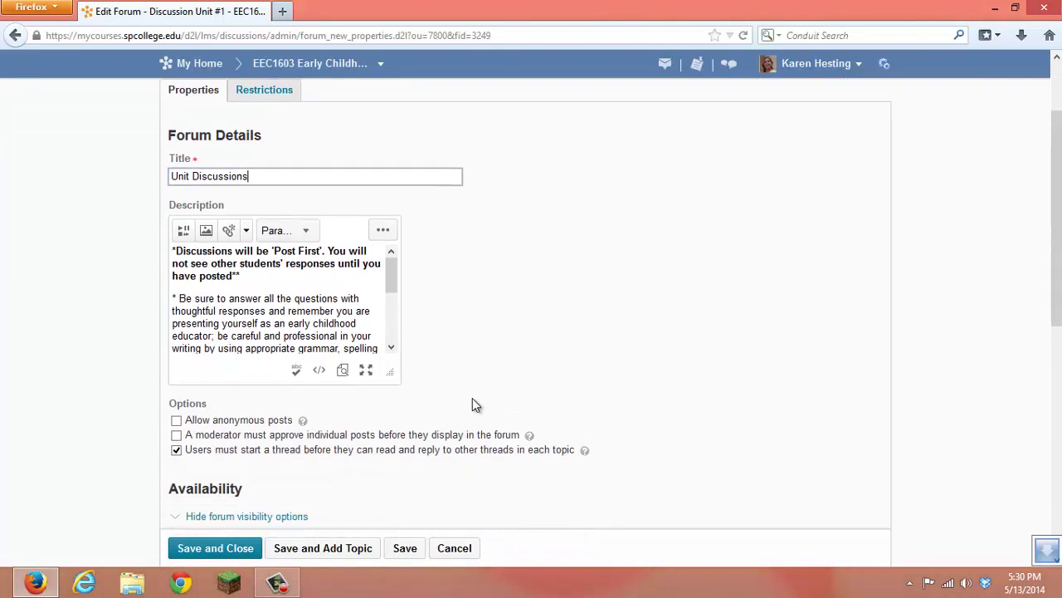
{"action": "scroll", "coordinate": [473, 404], "scroll_direction": "down", "scroll_amount": 5}
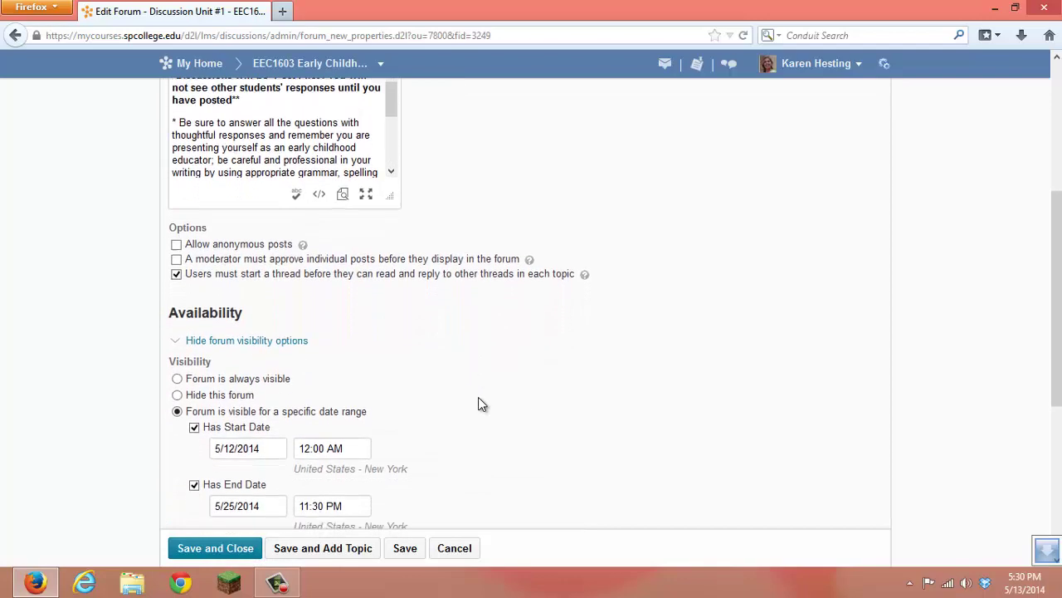
{"action": "scroll", "coordinate": [478, 404], "scroll_direction": "down", "scroll_amount": 3}
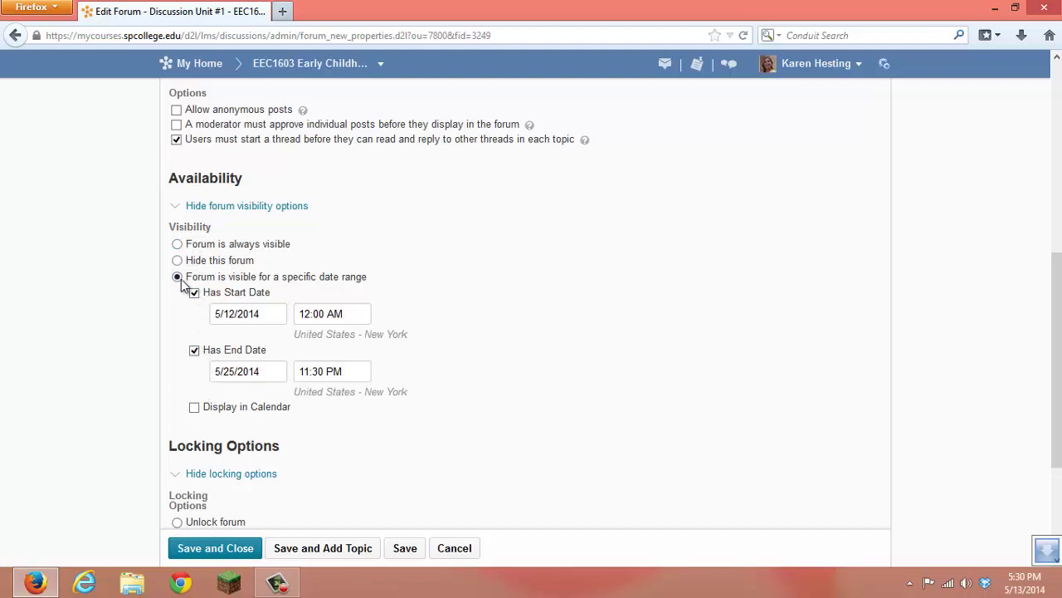
{"action": "left_click", "coordinate": [178, 245]}
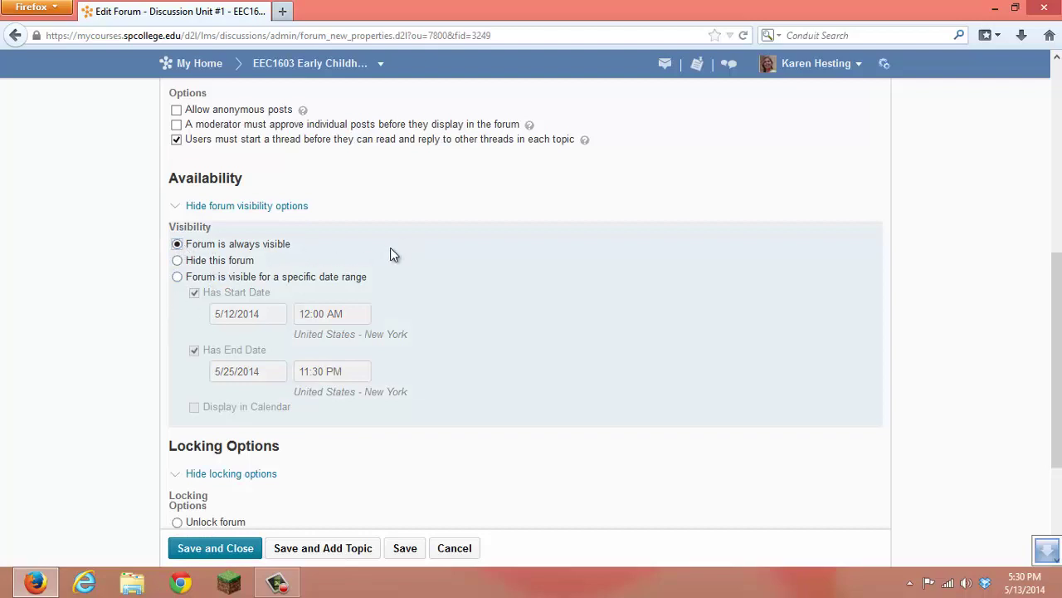
Set the forum's locking option to Unlock forum, and save and close the forum
{"action": "scroll", "coordinate": [394, 253], "scroll_direction": "down", "scroll_amount": 1}
{"action": "scroll", "coordinate": [394, 253], "scroll_direction": "up", "scroll_amount": 2}
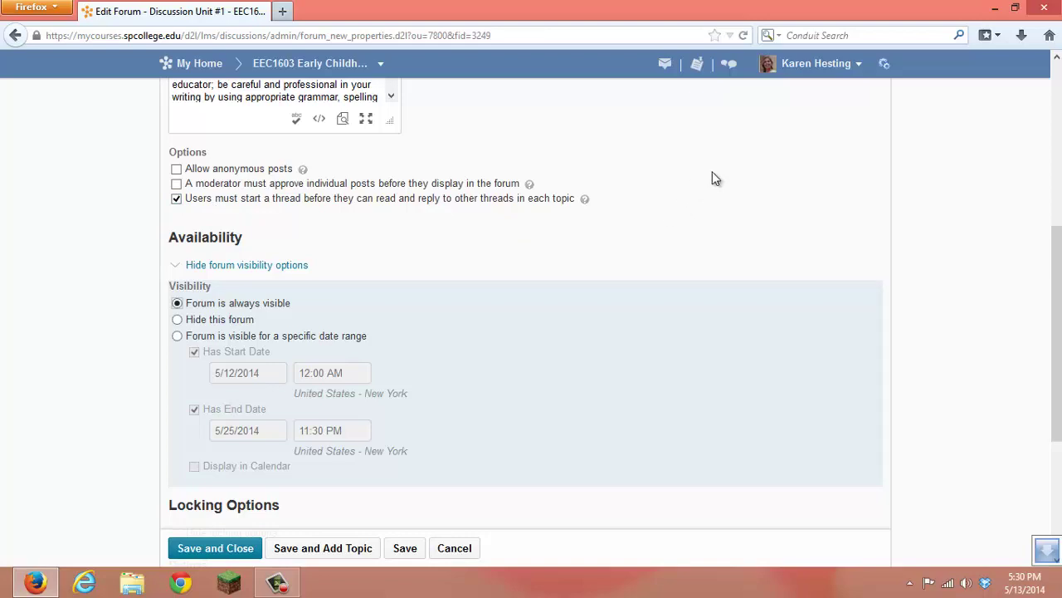
{"action": "scroll", "coordinate": [712, 179], "scroll_direction": "down", "scroll_amount": 1}
{"action": "scroll", "coordinate": [712, 180], "scroll_direction": "up", "scroll_amount": 3}
{"action": "scroll", "coordinate": [713, 179], "scroll_direction": "up", "scroll_amount": 1}
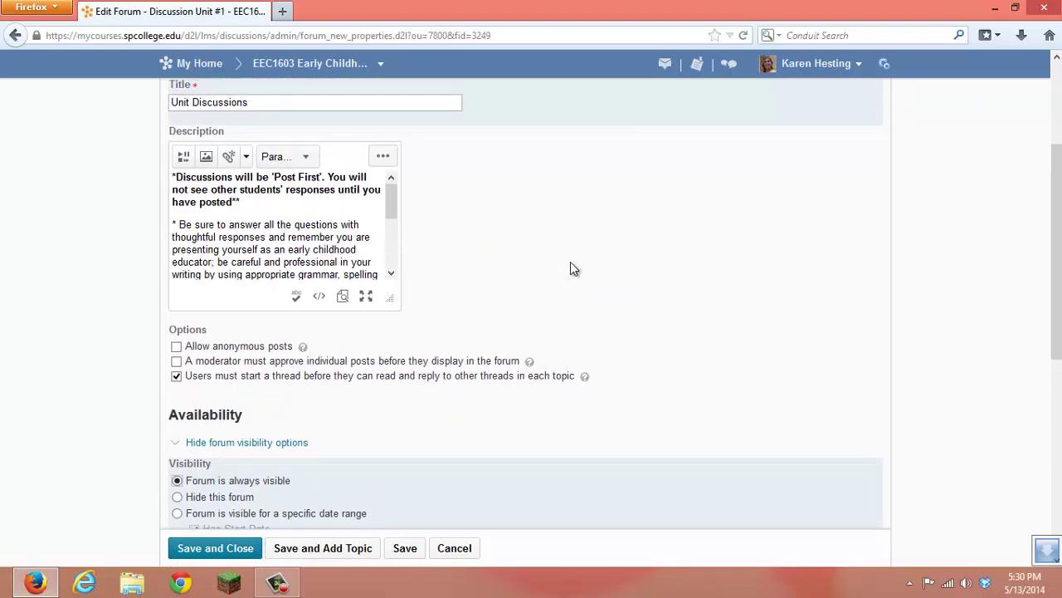
{"action": "scroll", "coordinate": [577, 268], "scroll_direction": "down", "scroll_amount": 8}
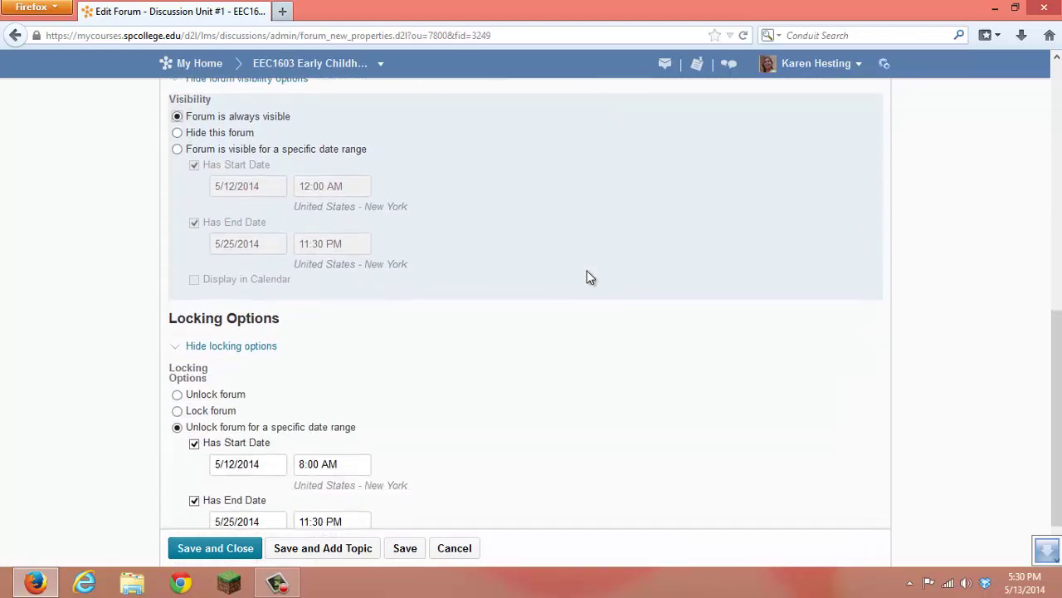
{"action": "scroll", "coordinate": [587, 276], "scroll_direction": "down", "scroll_amount": 1}
{"action": "left_click", "coordinate": [176, 335]}
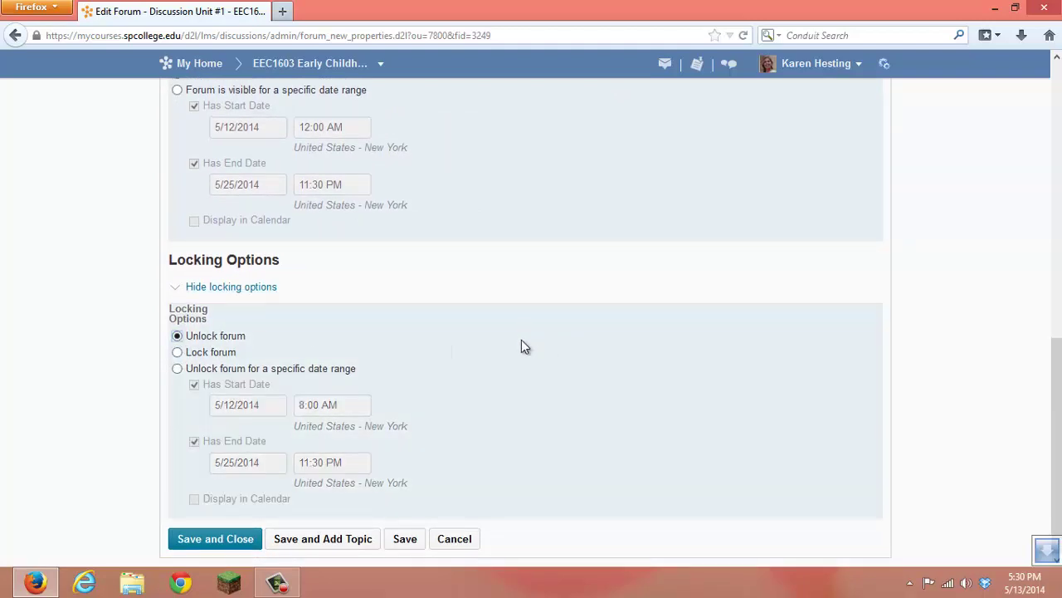
{"action": "left_click", "coordinate": [215, 540]}
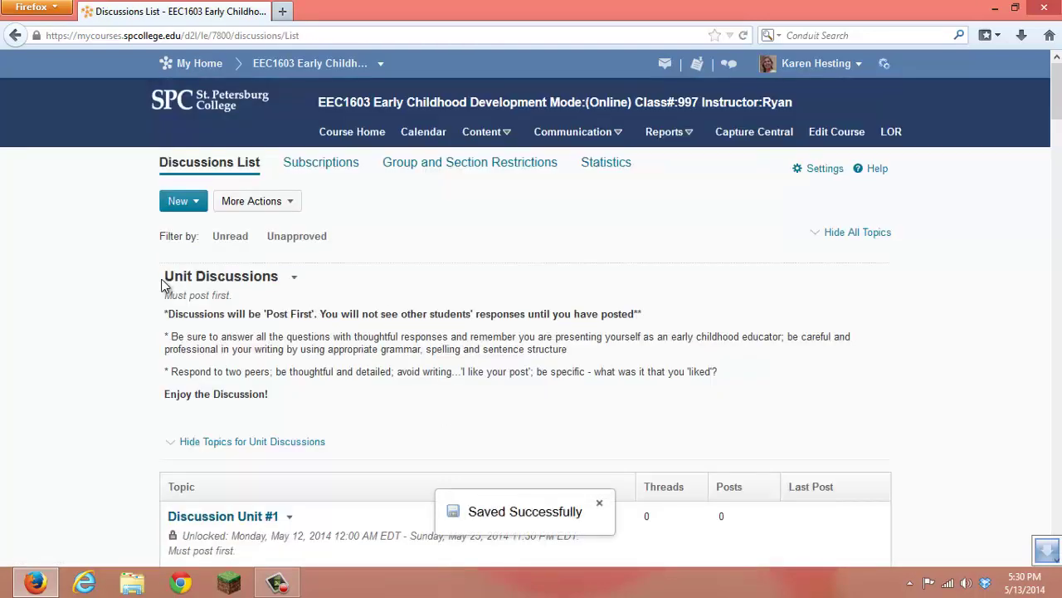
Move the Discussion Unit #2 topic into the Unit Discussions forum and save it
{"action": "scroll", "coordinate": [363, 415], "scroll_direction": "down", "scroll_amount": 3}
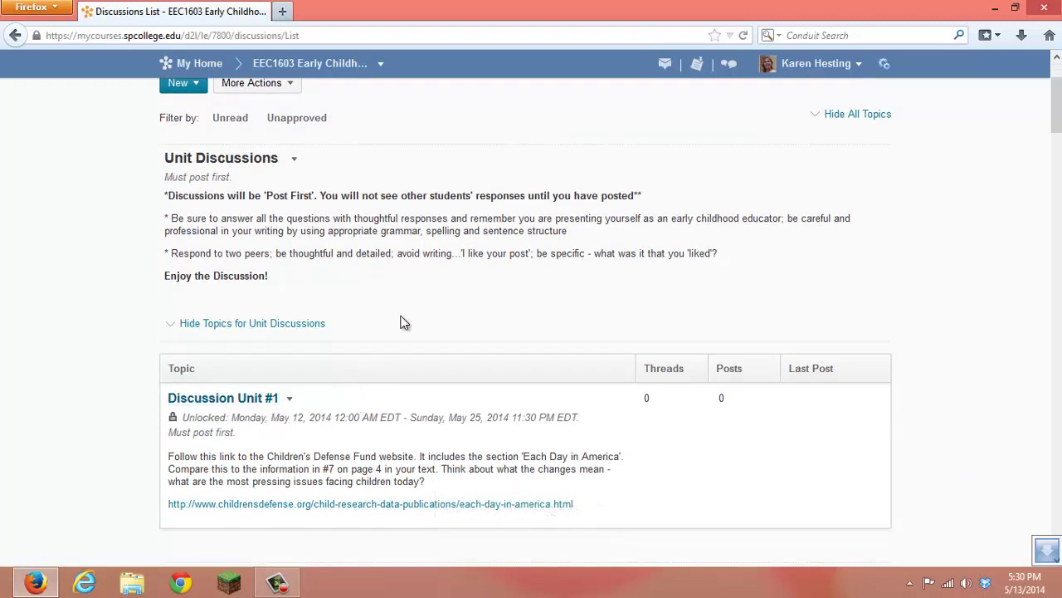
{"action": "scroll", "coordinate": [406, 321], "scroll_direction": "down", "scroll_amount": 5}
{"action": "scroll", "coordinate": [412, 309], "scroll_direction": "down", "scroll_amount": 6}
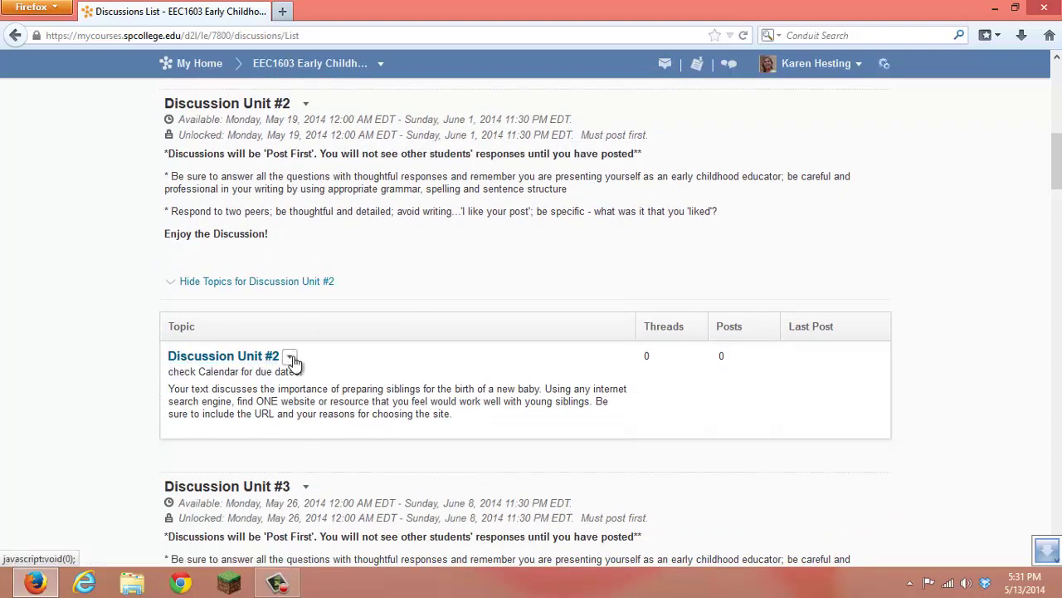
{"action": "left_click", "coordinate": [290, 357]}
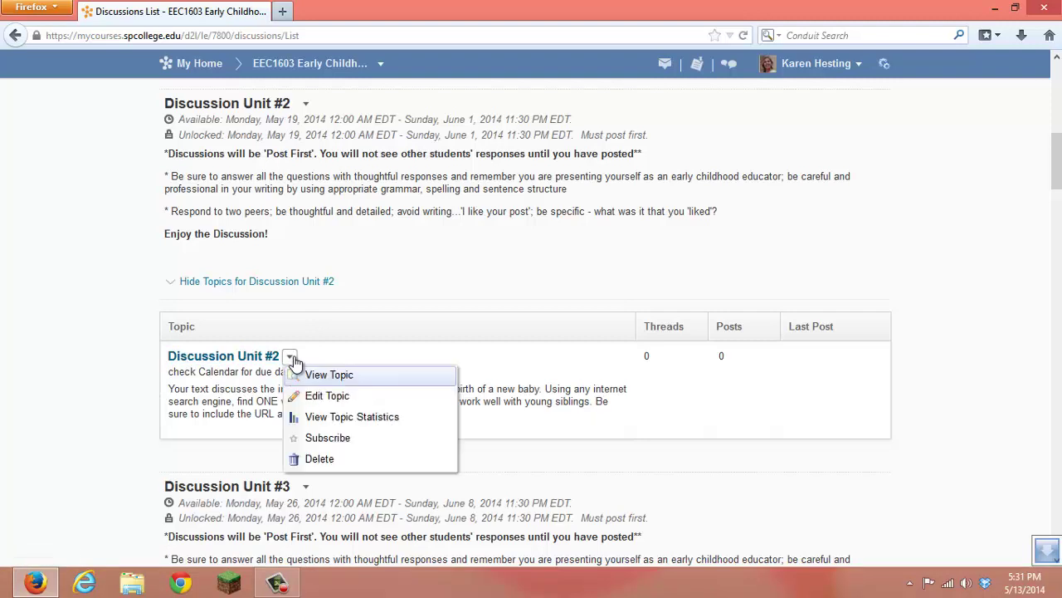
{"action": "left_click", "coordinate": [315, 398]}
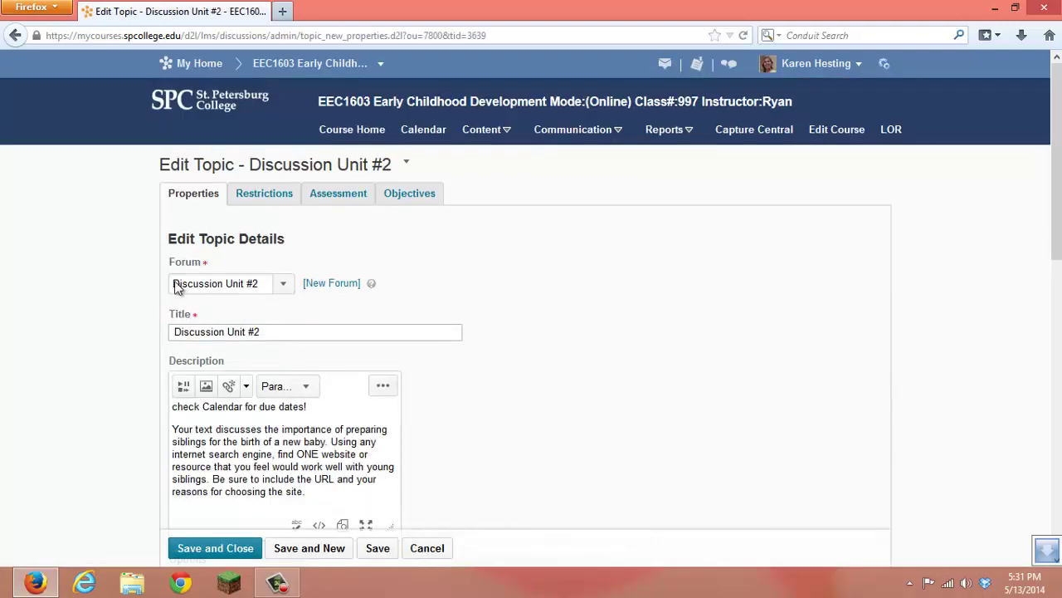
{"action": "left_click", "coordinate": [284, 284]}
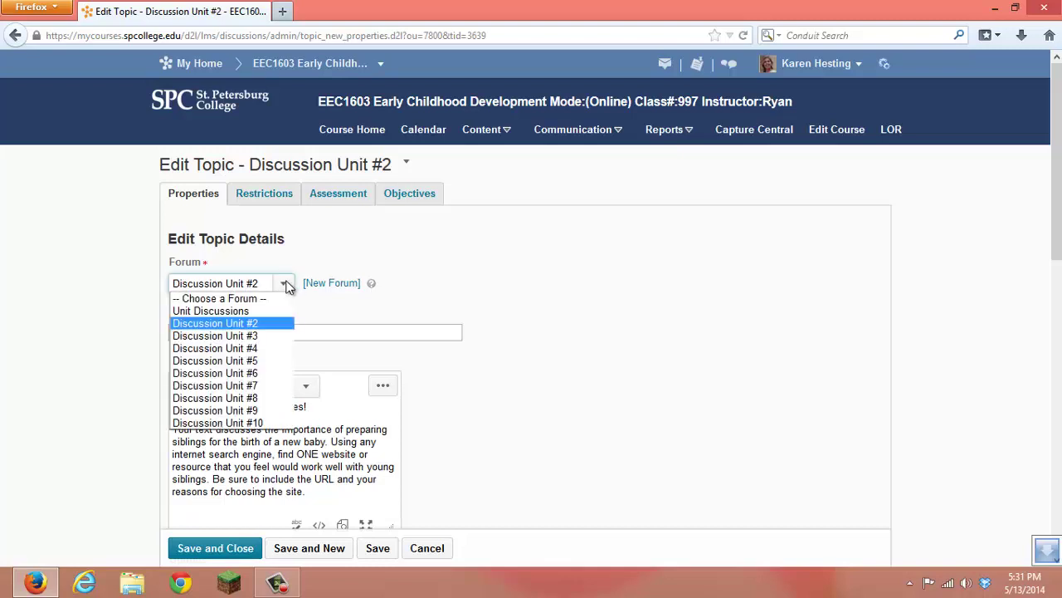
{"action": "left_click", "coordinate": [253, 312]}
{"action": "left_click", "coordinate": [200, 549]}
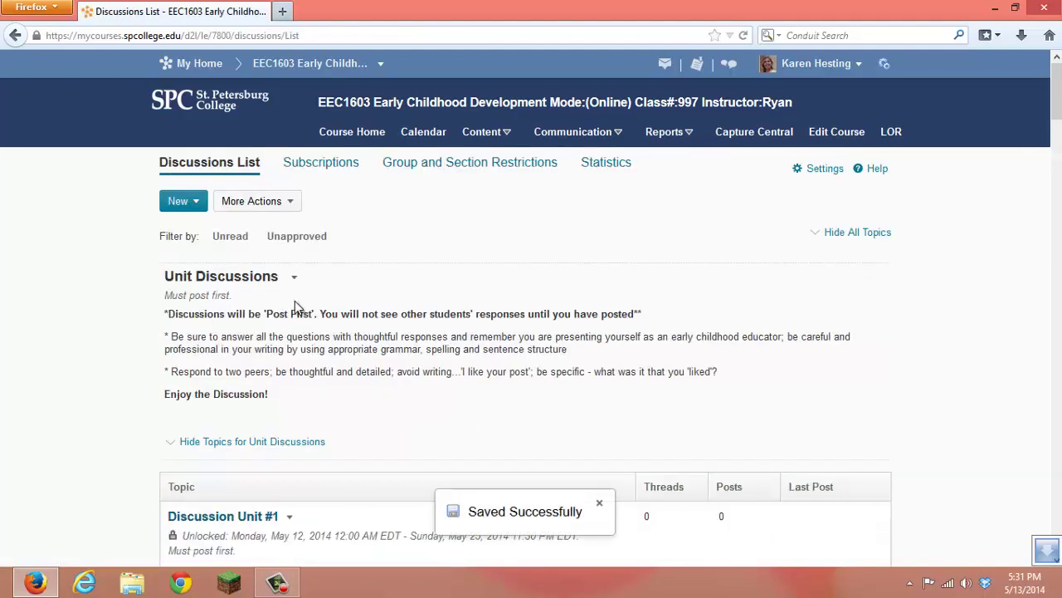
Delete the emptied Discussion Unit #2 forum from the discussions list
{"action": "scroll", "coordinate": [329, 385], "scroll_direction": "down", "scroll_amount": 3}
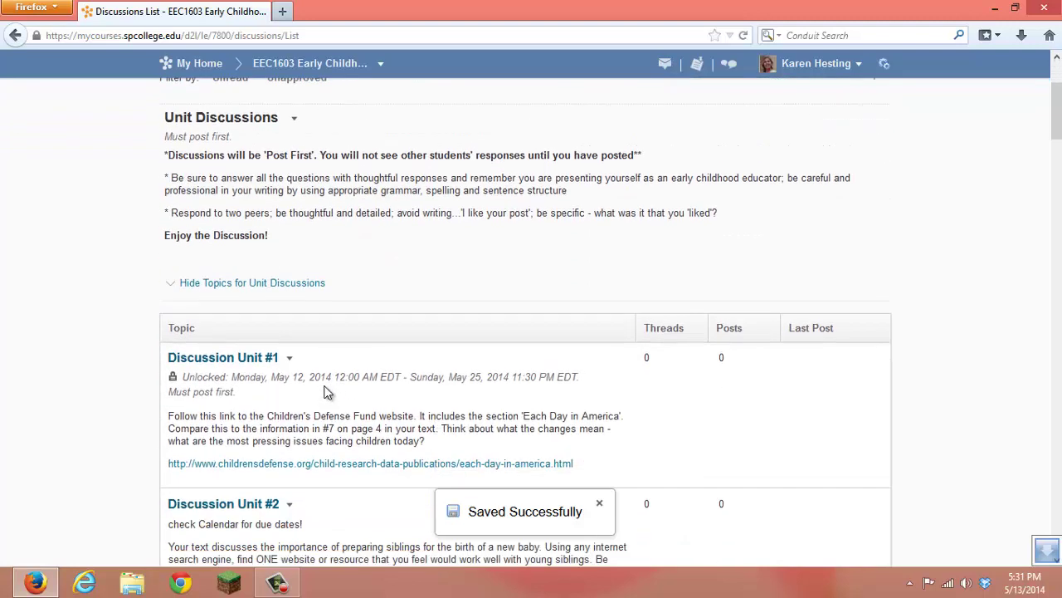
{"action": "scroll", "coordinate": [346, 381], "scroll_direction": "down", "scroll_amount": 3}
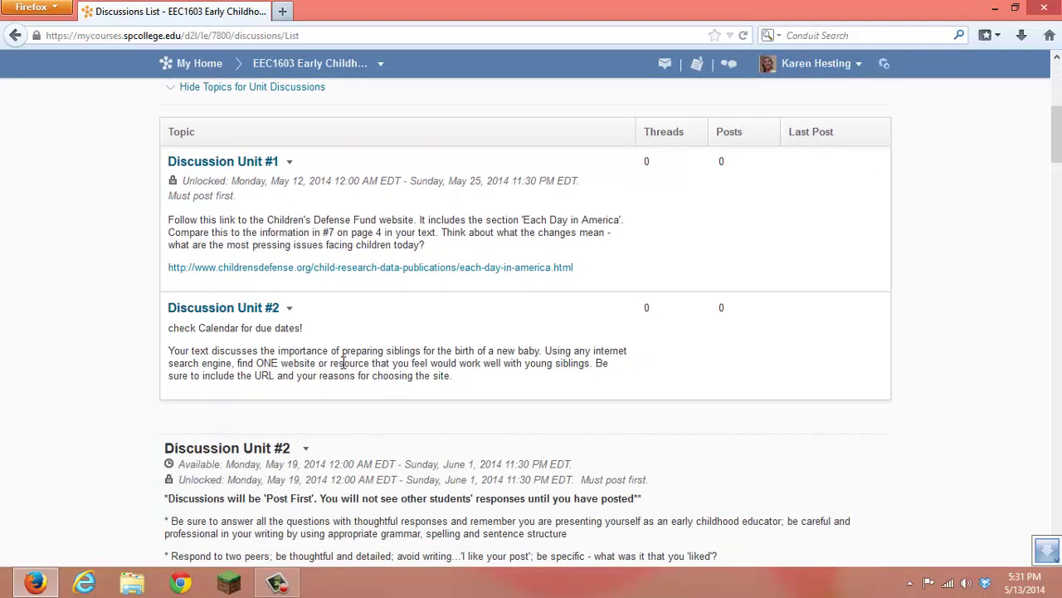
{"action": "scroll", "coordinate": [343, 363], "scroll_direction": "down", "scroll_amount": 3}
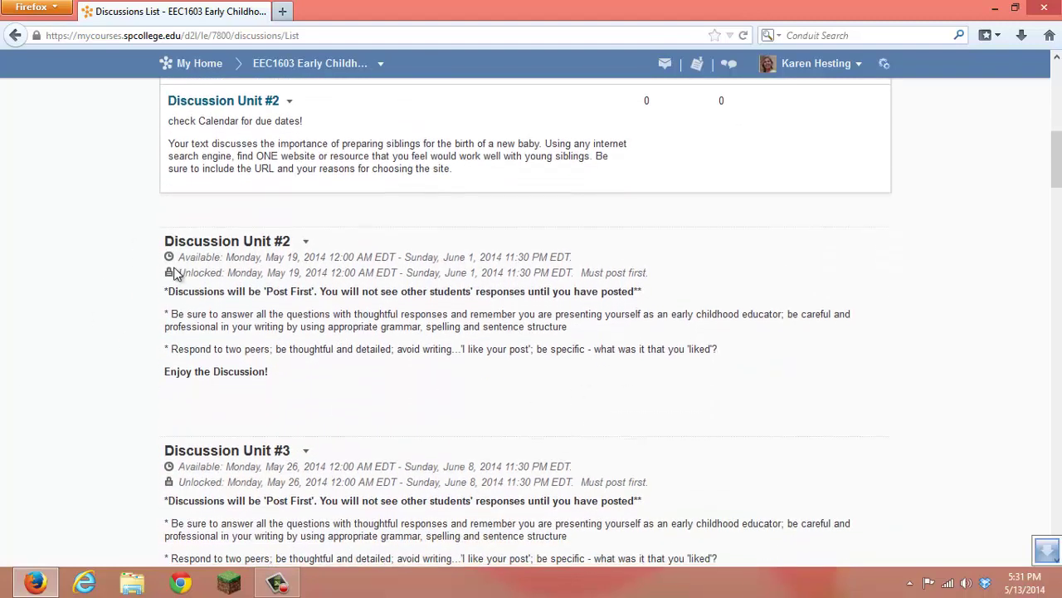
{"action": "left_click", "coordinate": [307, 242]}
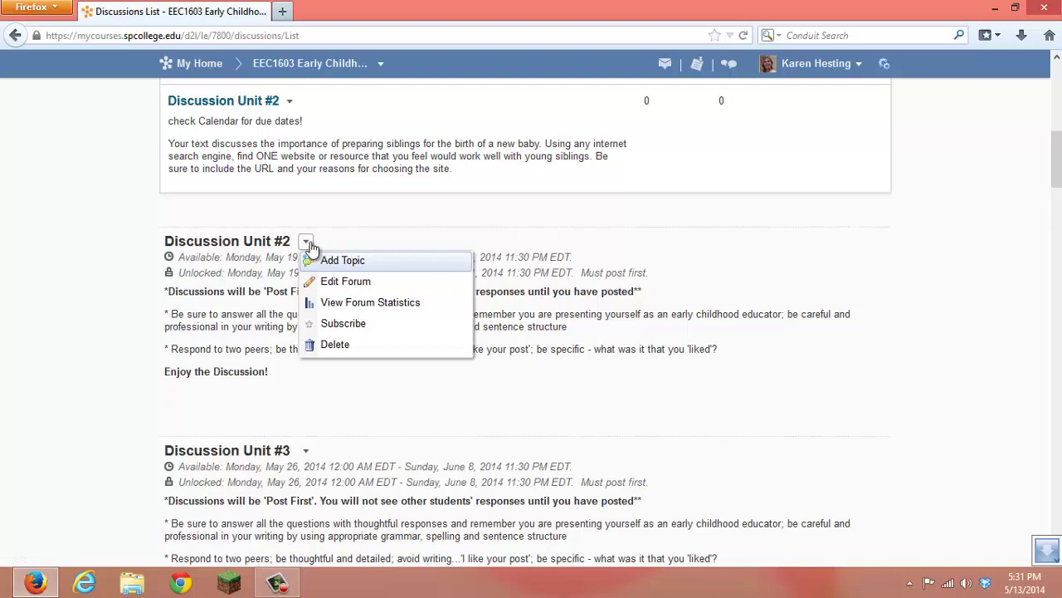
{"action": "left_click", "coordinate": [322, 344]}
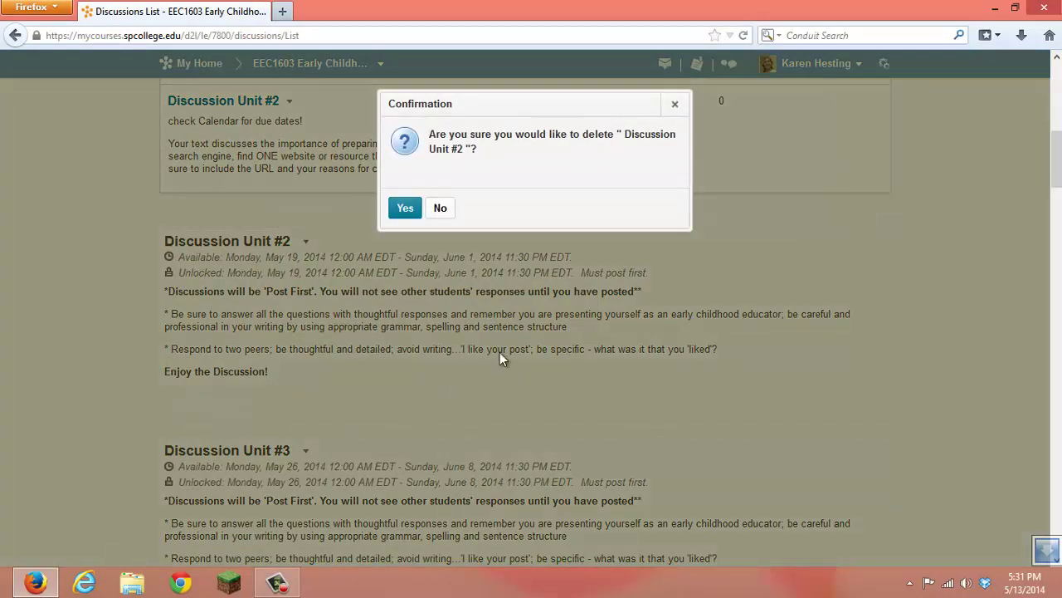
{"action": "left_click", "coordinate": [405, 208]}
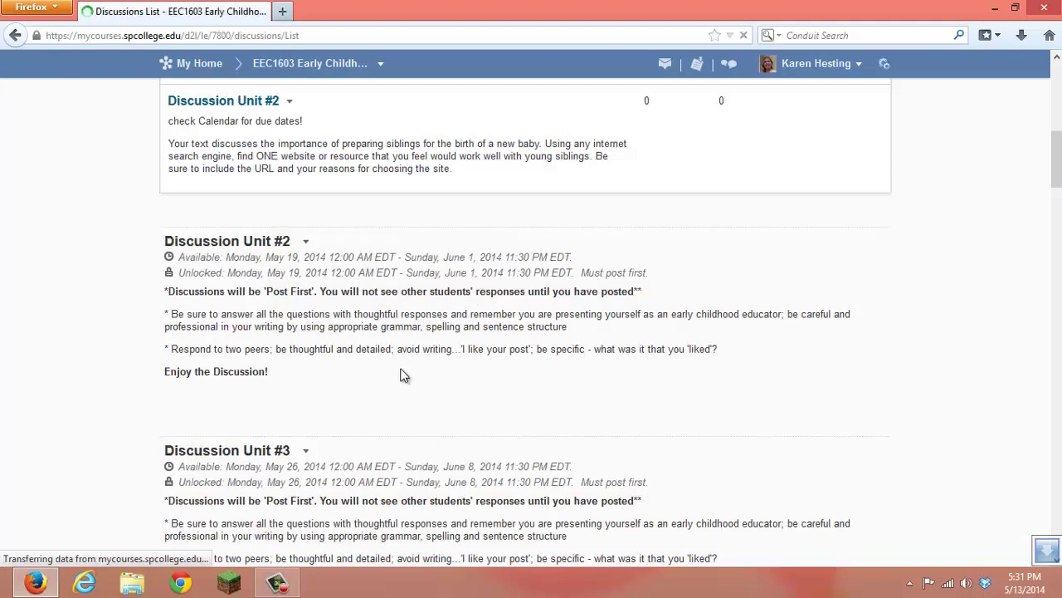
{"action": "scroll", "coordinate": [399, 370], "scroll_direction": "down", "scroll_amount": 1}
{"action": "scroll", "coordinate": [396, 368], "scroll_direction": "down", "scroll_amount": 8}
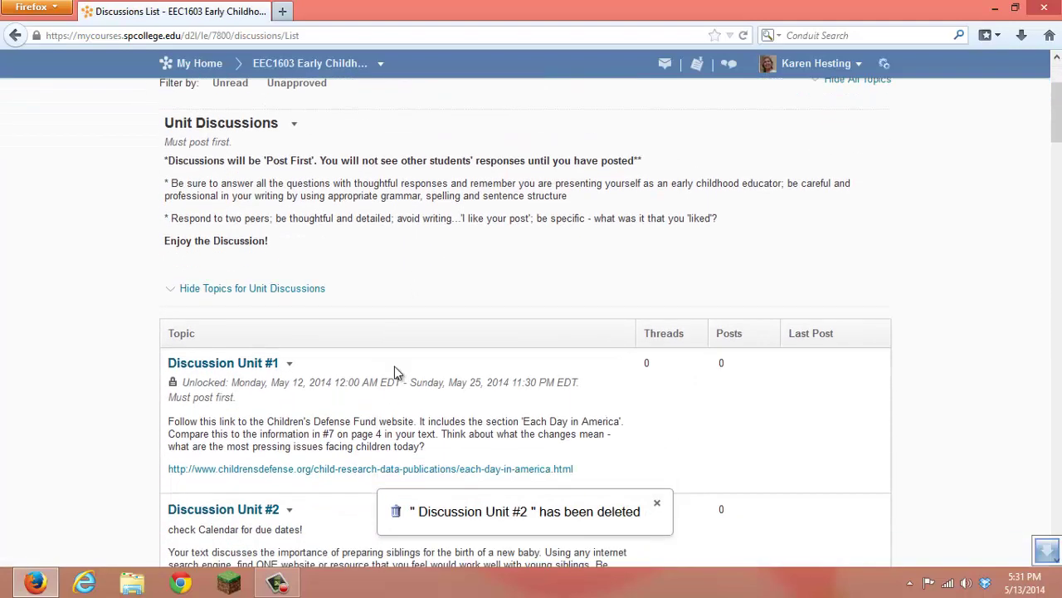
Move the Discussion Unit #3 topic into the Unit Discussions forum, and save and close the topic
{"action": "scroll", "coordinate": [396, 351], "scroll_direction": "down", "scroll_amount": 3}
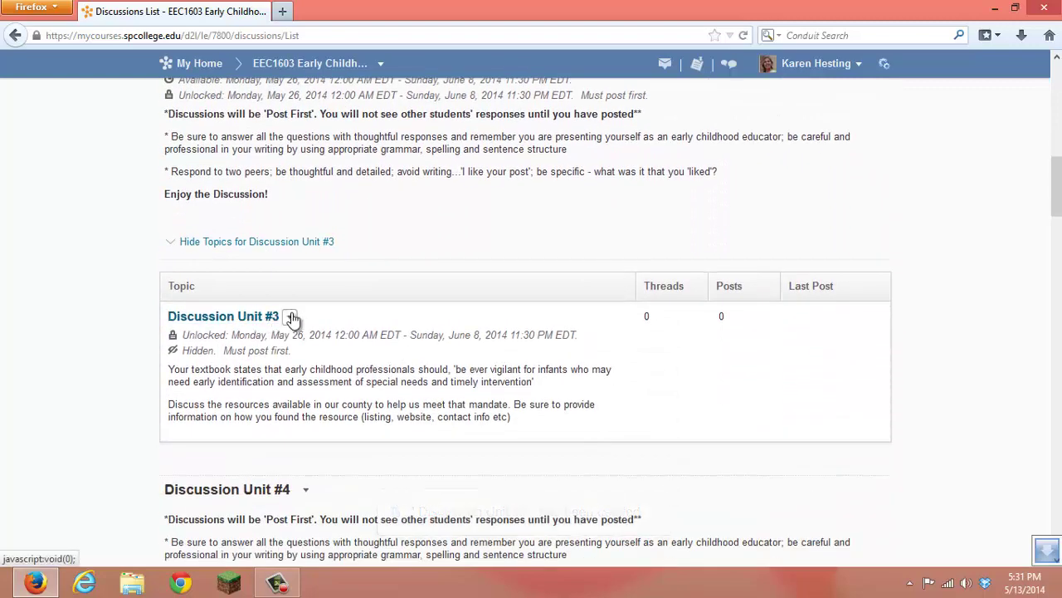
{"action": "left_click", "coordinate": [289, 316]}
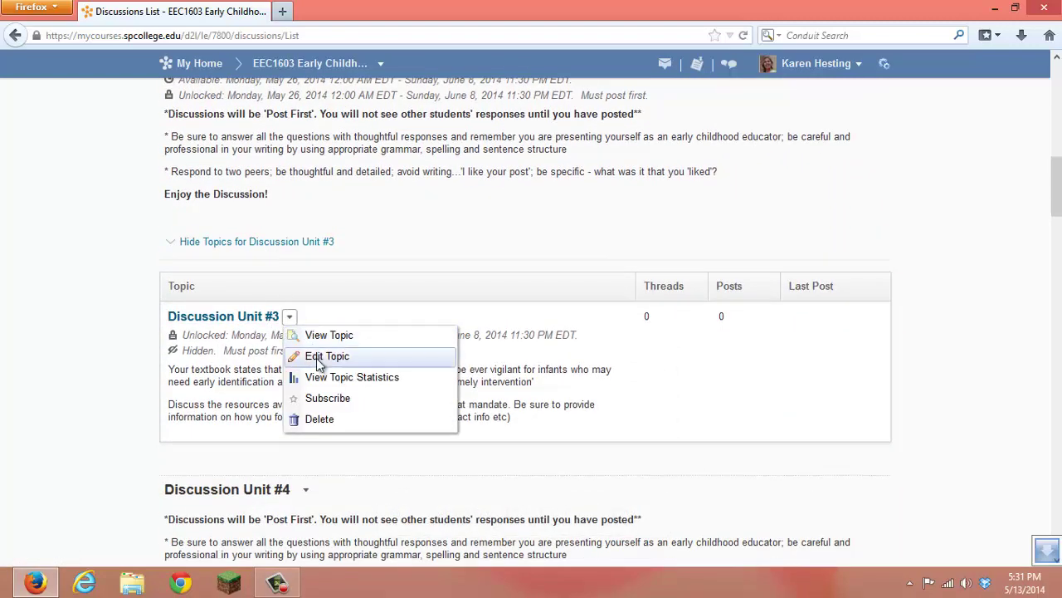
{"action": "left_click", "coordinate": [317, 358]}
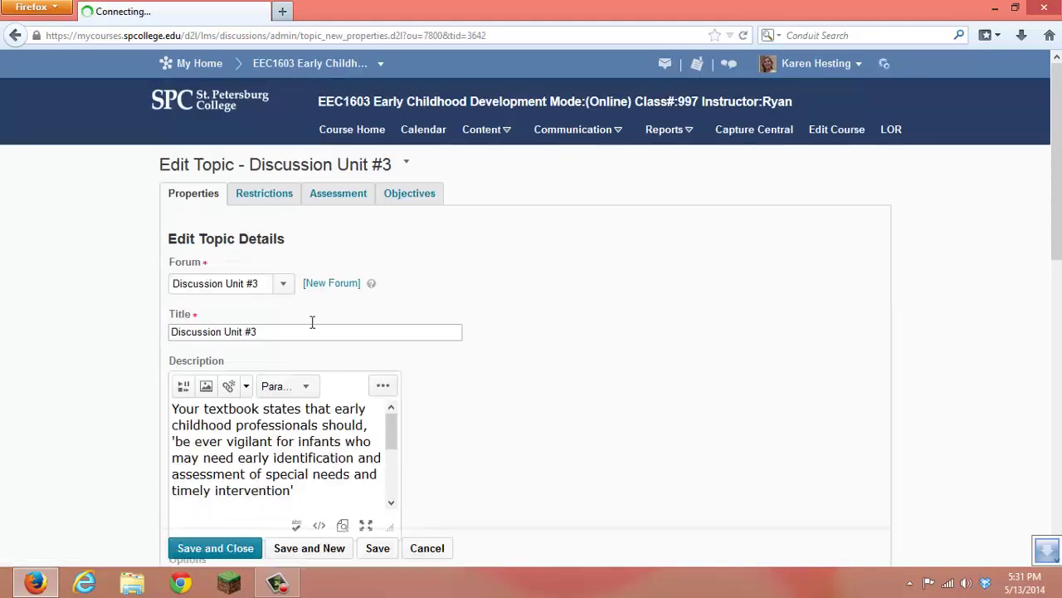
{"action": "left_click", "coordinate": [282, 285]}
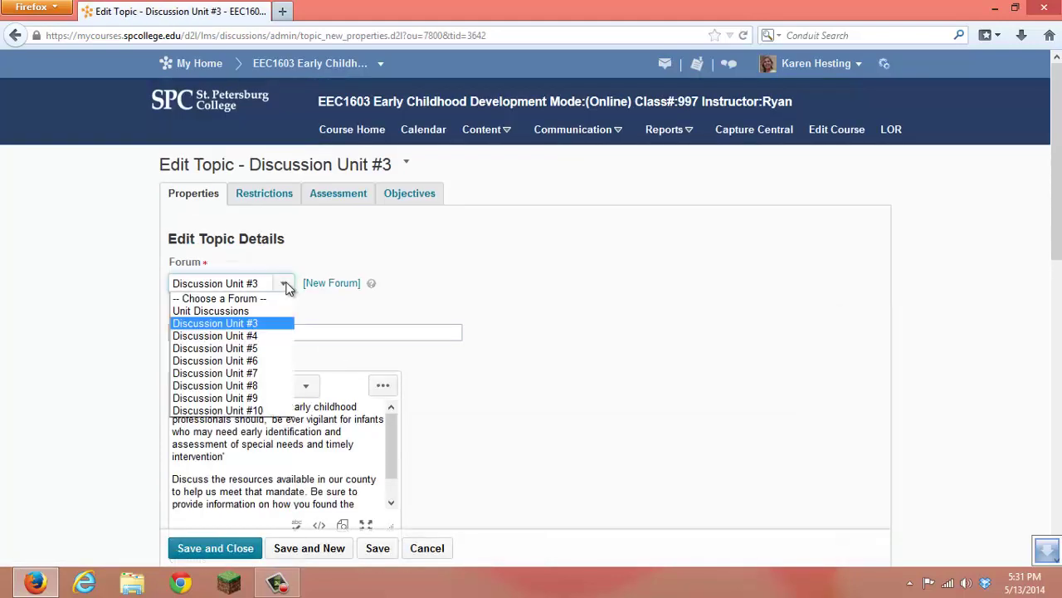
{"action": "left_click", "coordinate": [246, 312]}
{"action": "scroll", "coordinate": [511, 337], "scroll_direction": "down", "scroll_amount": 2}
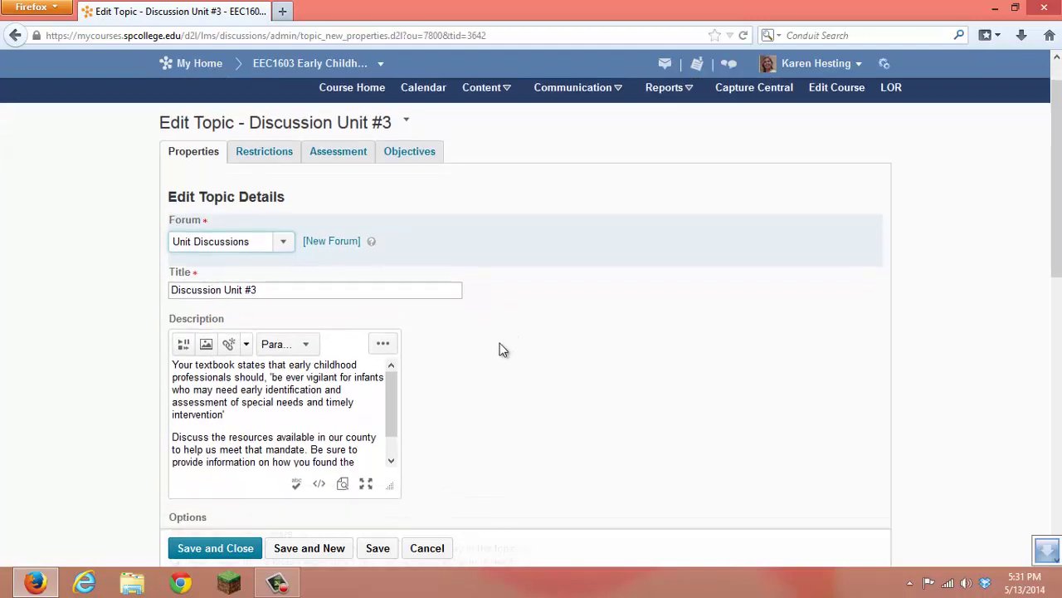
{"action": "left_click", "coordinate": [234, 550]}
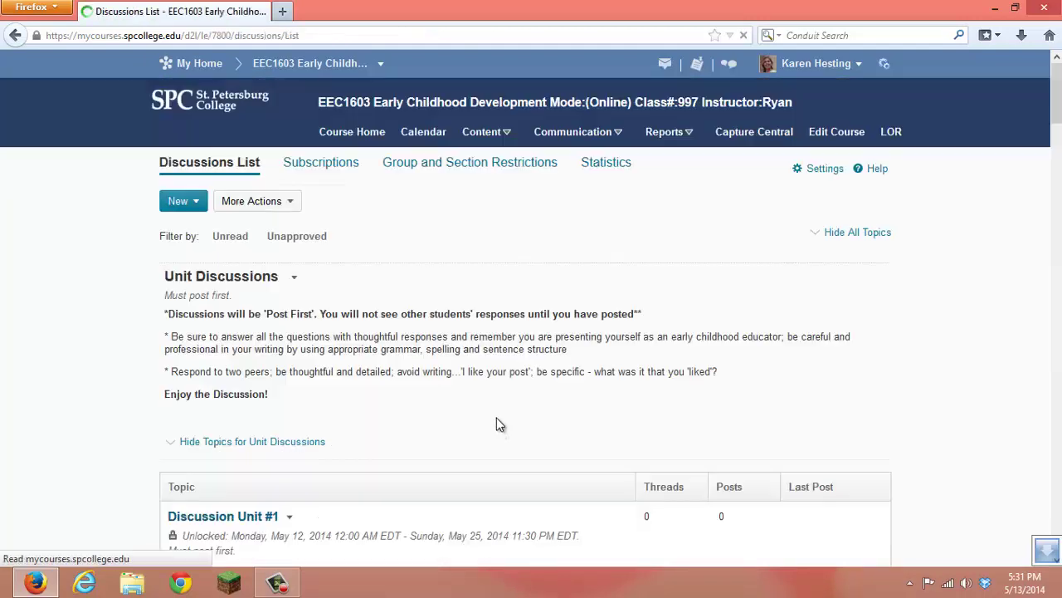
Delete the emptied Discussion Unit #3 forum from the discussions list
{"action": "scroll", "coordinate": [497, 416], "scroll_direction": "down", "scroll_amount": 1}
{"action": "scroll", "coordinate": [496, 424], "scroll_direction": "down", "scroll_amount": 12}
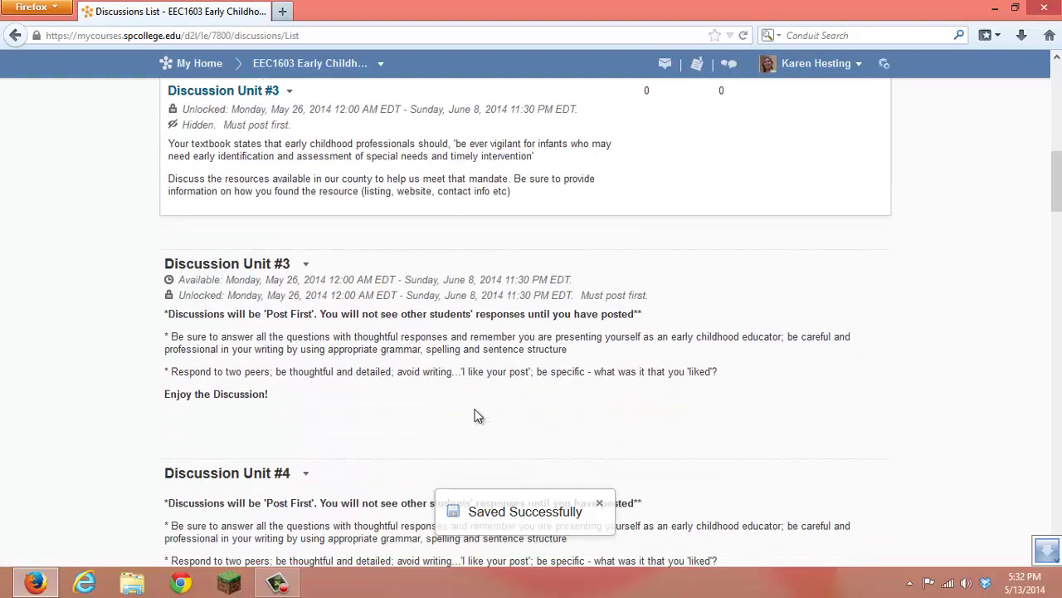
{"action": "left_click", "coordinate": [306, 265]}
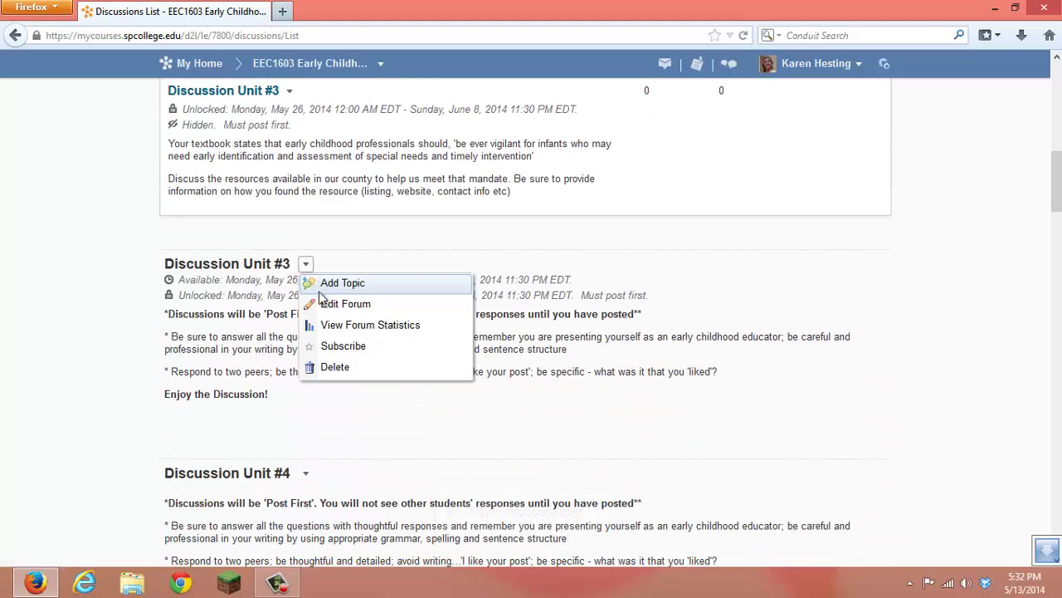
{"action": "left_click", "coordinate": [334, 367]}
{"action": "left_click", "coordinate": [405, 206]}
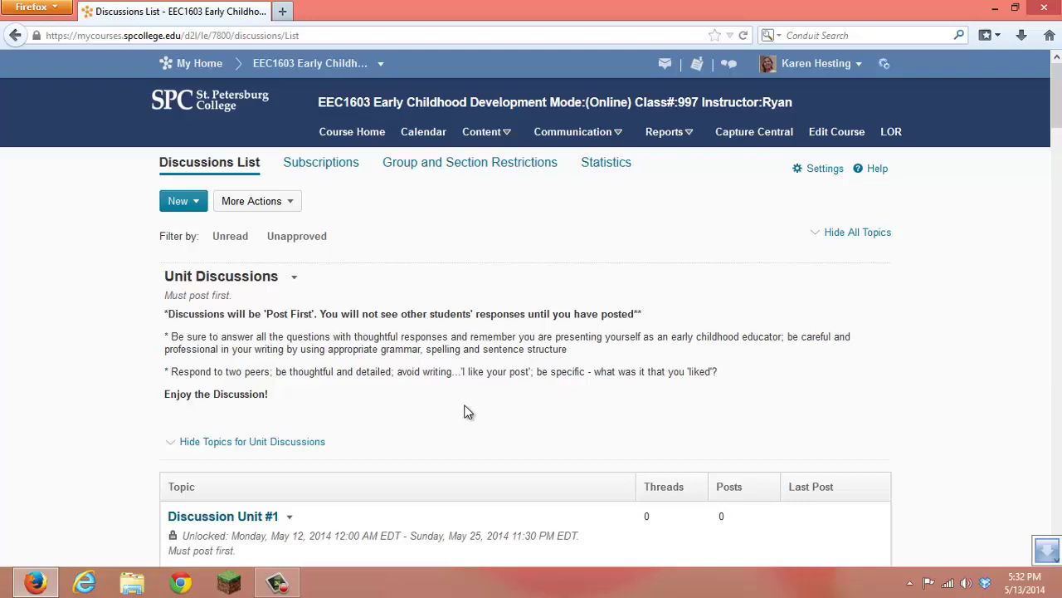
Review the topics gathered under Unit Discussions and the Discussion Unit #4 forum that follows them
{"action": "scroll", "coordinate": [469, 411], "scroll_direction": "down", "scroll_amount": 1}
{"action": "scroll", "coordinate": [469, 411], "scroll_direction": "down", "scroll_amount": 5}
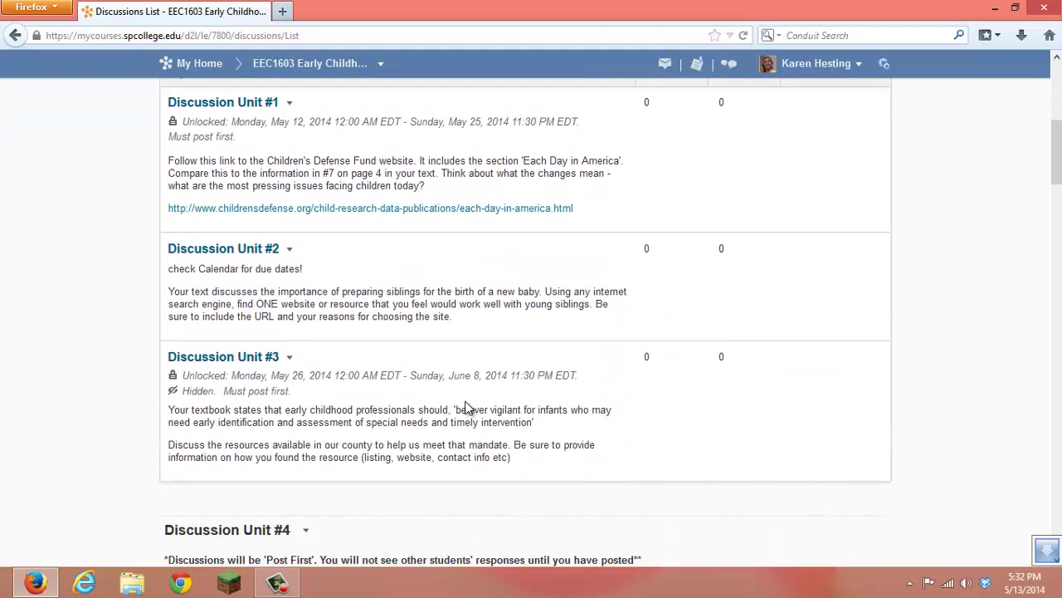
{"action": "scroll", "coordinate": [469, 407], "scroll_direction": "up", "scroll_amount": 3}
{"action": "scroll", "coordinate": [469, 406], "scroll_direction": "down", "scroll_amount": 1}
{"action": "scroll", "coordinate": [469, 407], "scroll_direction": "down", "scroll_amount": 2}
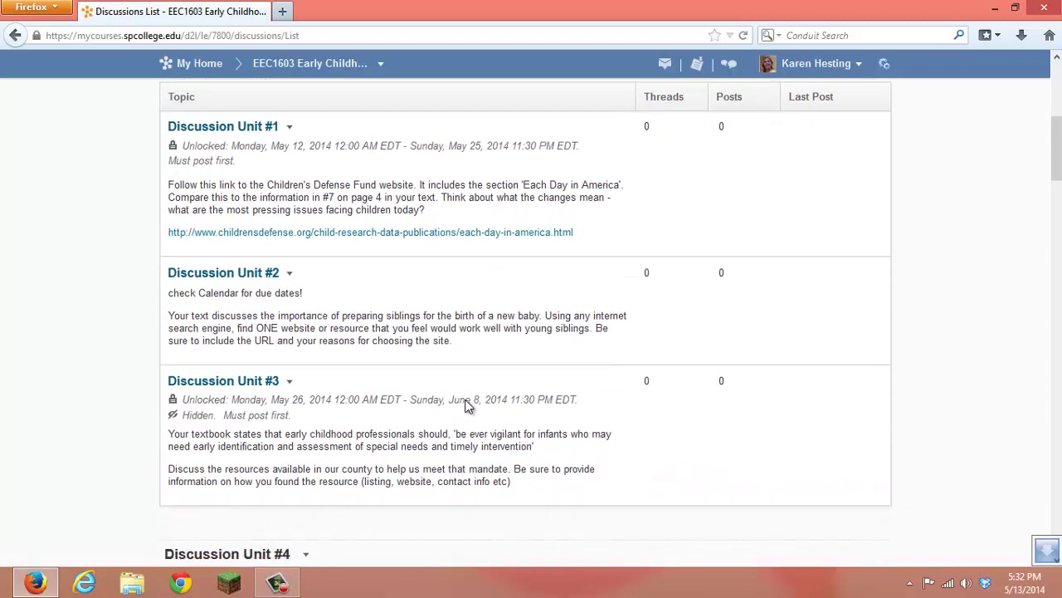
{"action": "scroll", "coordinate": [466, 398], "scroll_direction": "down", "scroll_amount": 3}
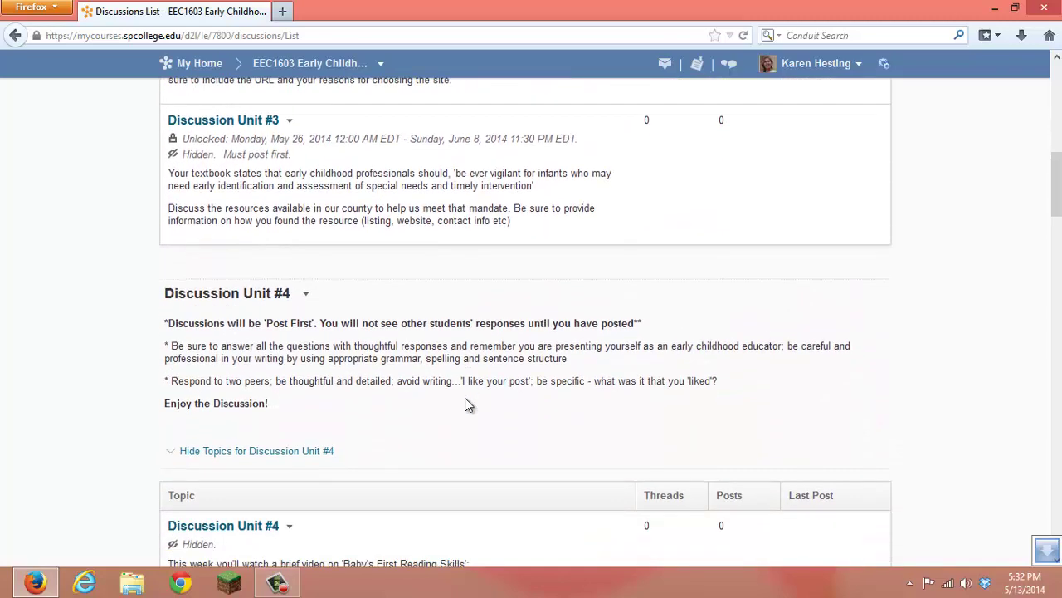
{"action": "scroll", "coordinate": [465, 401], "scroll_direction": "down", "scroll_amount": 2}
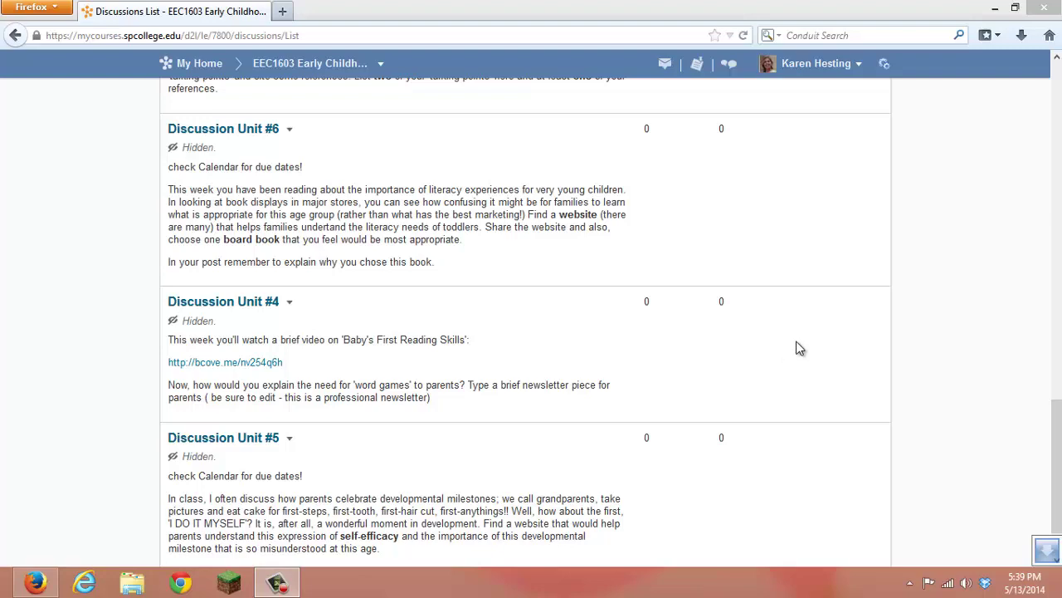
Reorder the topics in Unit Discussions, giving Discussion Unit #3 sort order 3, Unit #4 order 4 and Unit #5 order 5
{"action": "left_click_drag", "start_coordinate": [1048, 433], "coordinate": [1057, 77]}
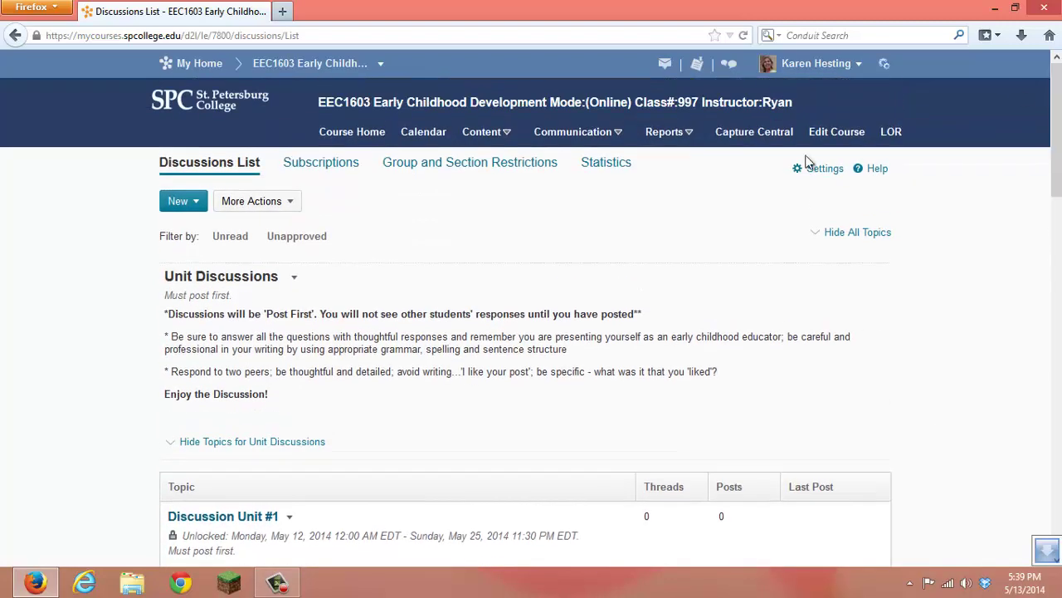
{"action": "left_click", "coordinate": [293, 204]}
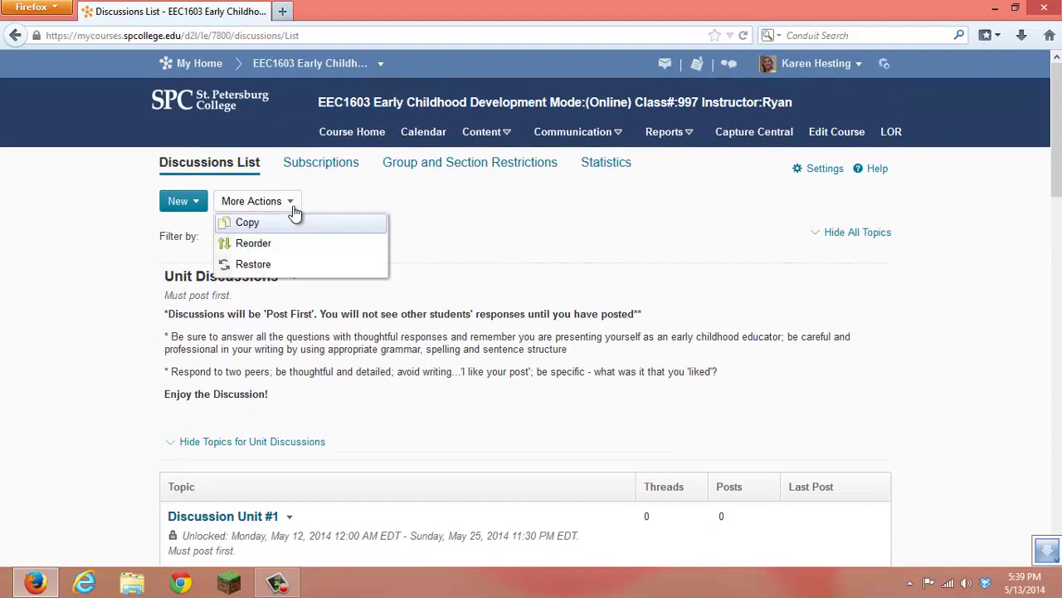
{"action": "left_click", "coordinate": [262, 248]}
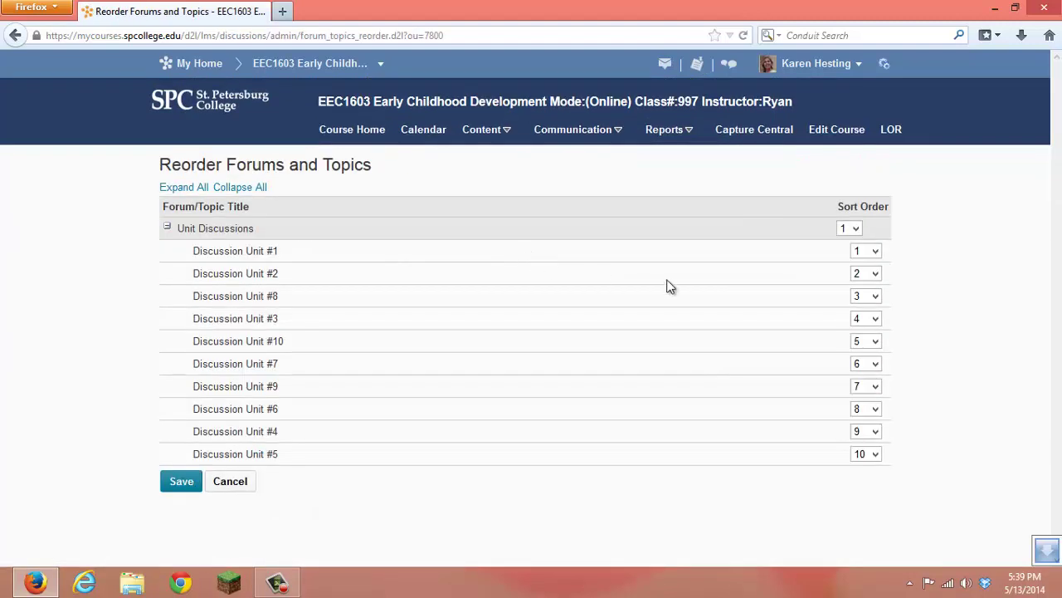
{"action": "left_click", "coordinate": [875, 319]}
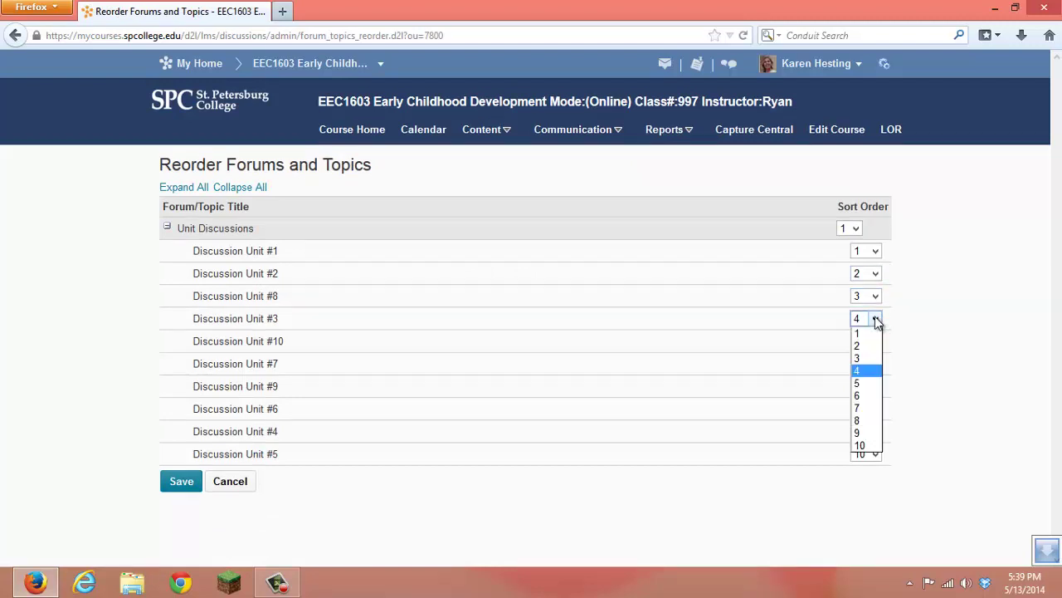
{"action": "left_click", "coordinate": [862, 358]}
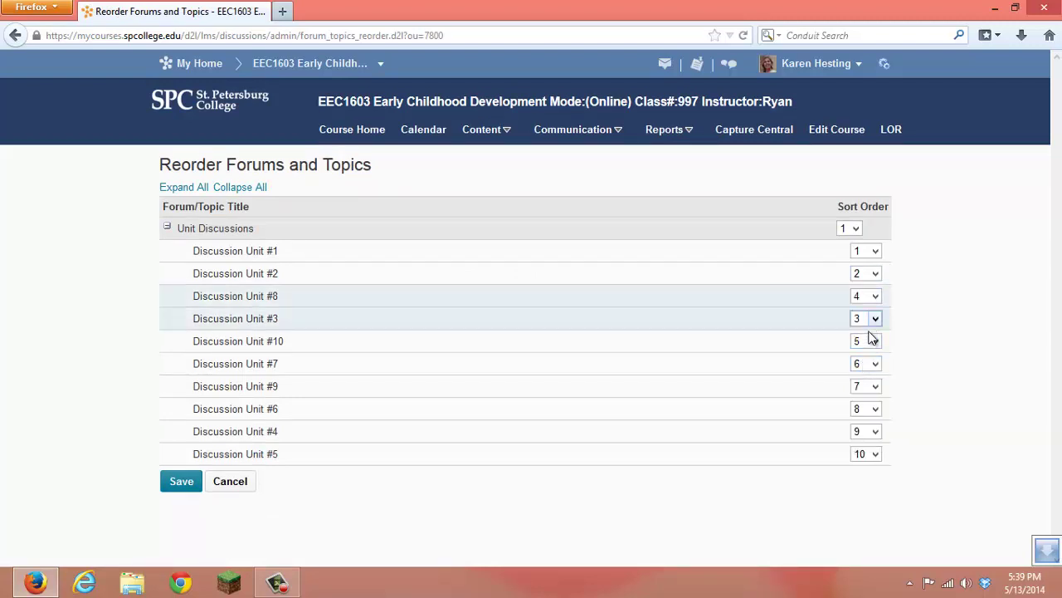
{"action": "left_click", "coordinate": [877, 437]}
{"action": "left_click", "coordinate": [866, 481]}
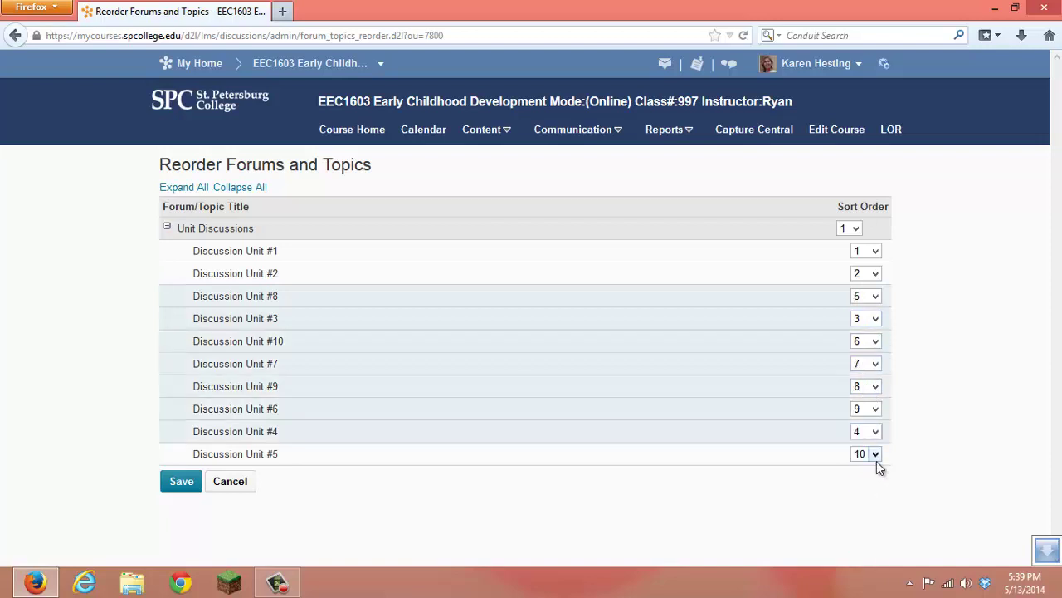
{"action": "left_click", "coordinate": [876, 455]}
{"action": "left_click", "coordinate": [863, 519]}
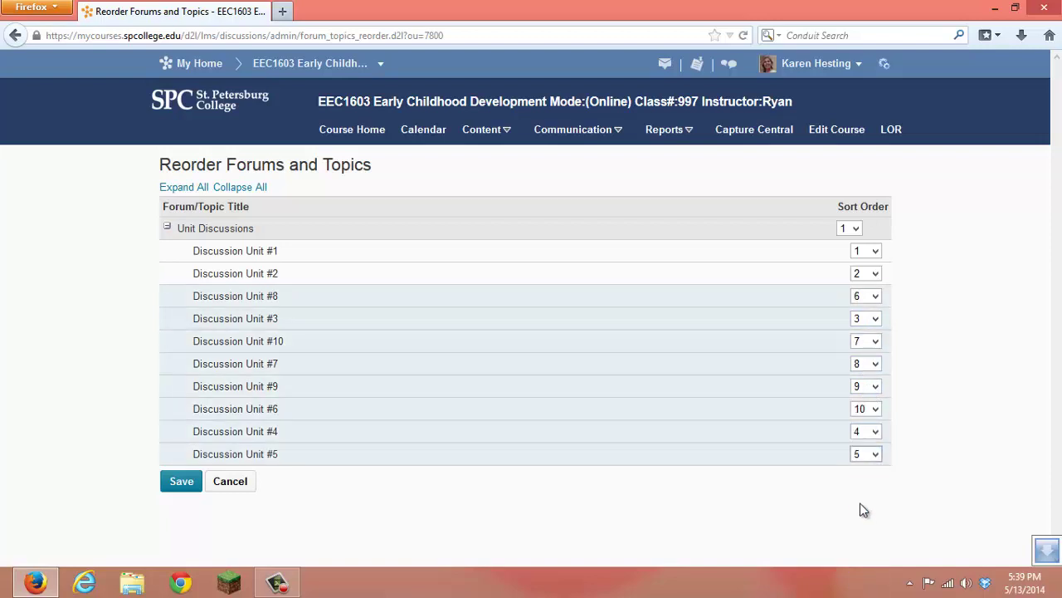
Set the sort order of Discussion Unit #6 to 6, Unit #7 to 7 and Unit #9 to 9, and save the order
{"action": "left_click", "coordinate": [877, 408]}
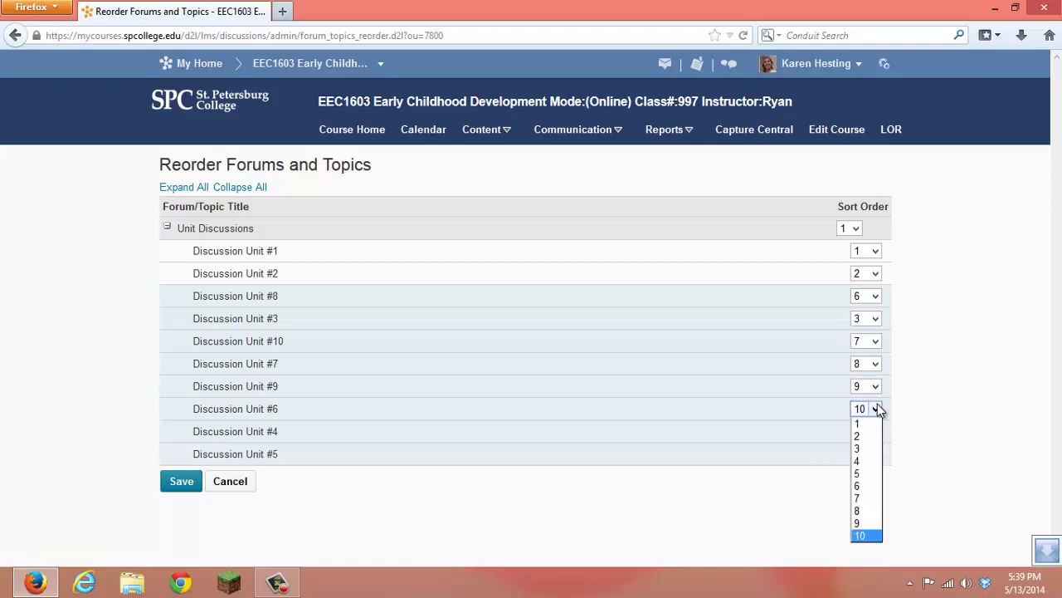
{"action": "left_click", "coordinate": [863, 486]}
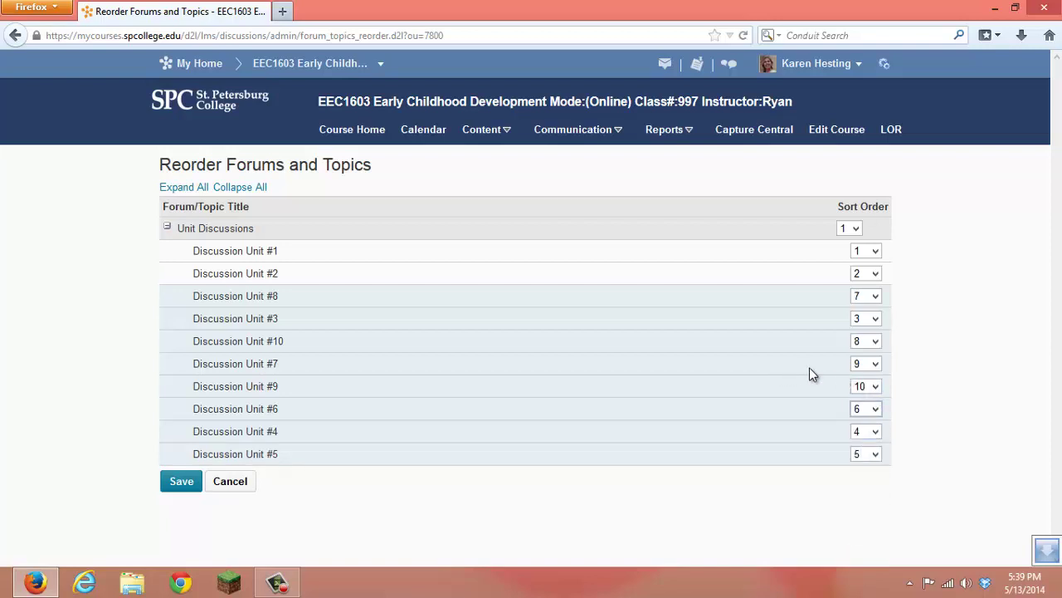
{"action": "left_click", "coordinate": [876, 364]}
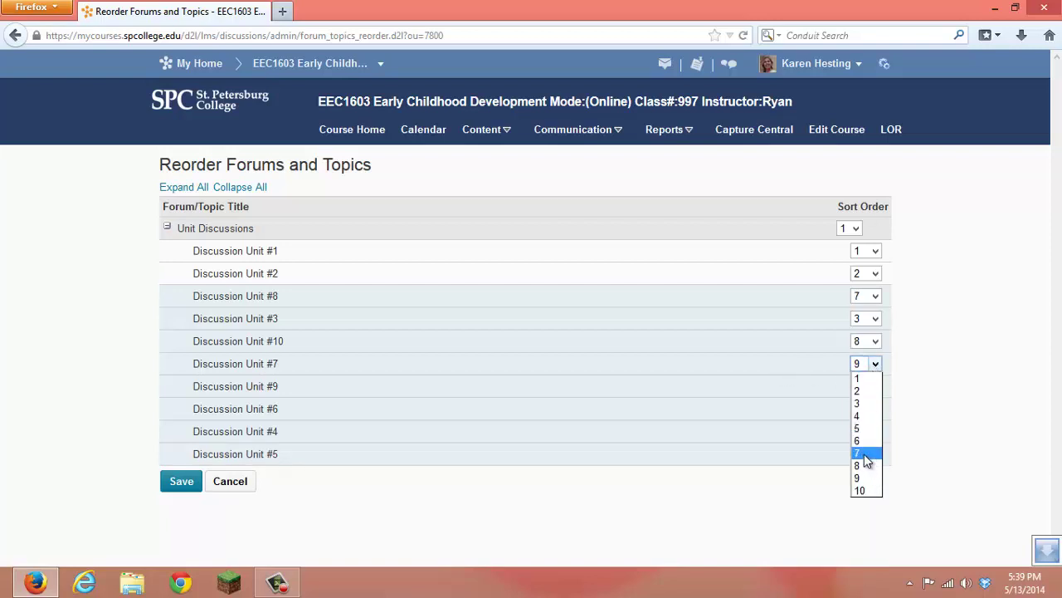
{"action": "left_click", "coordinate": [864, 453]}
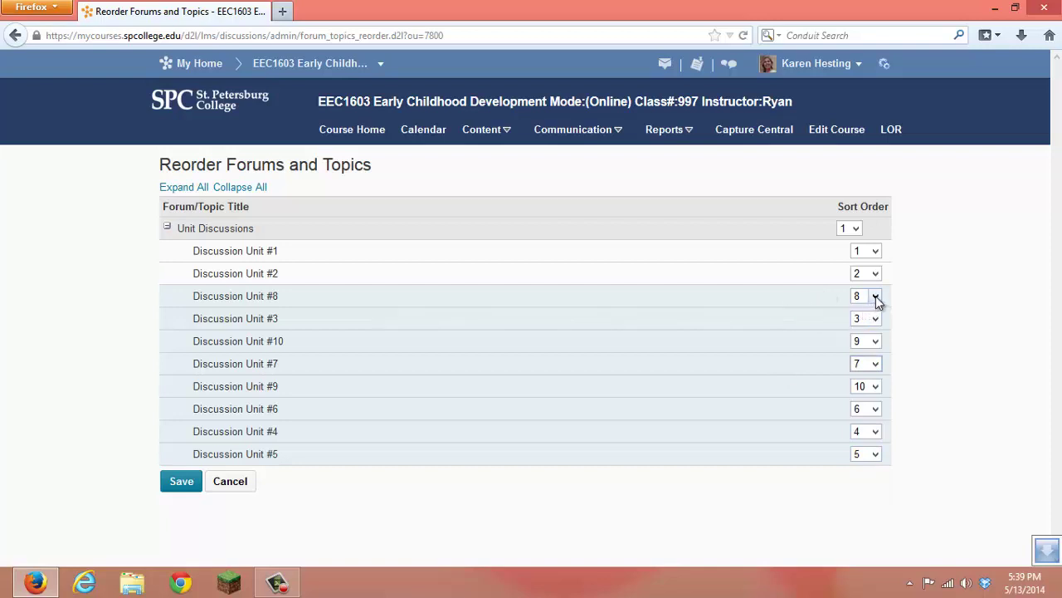
{"action": "left_click", "coordinate": [875, 387]}
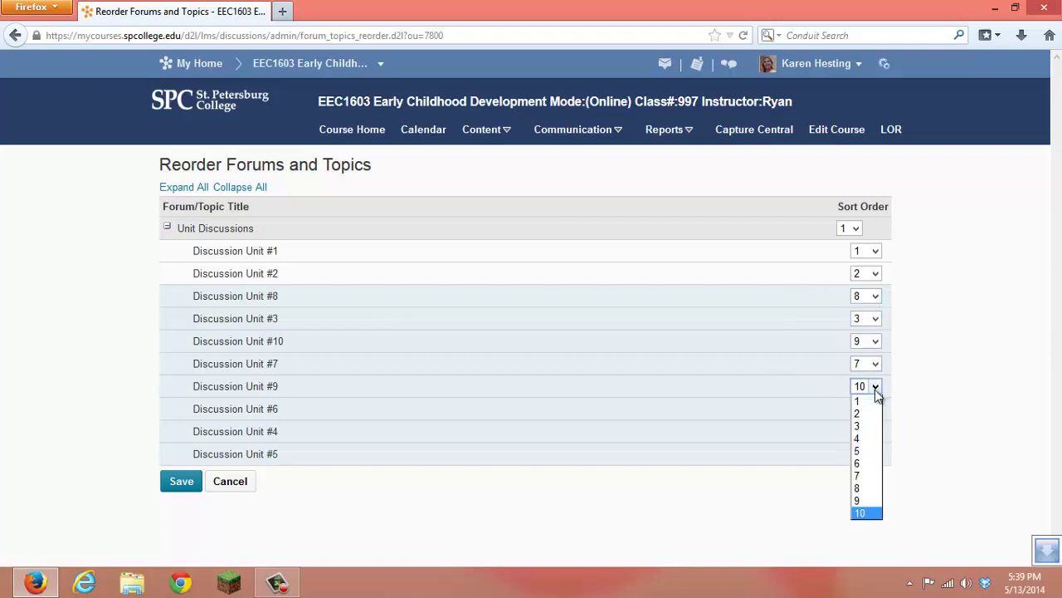
{"action": "left_click", "coordinate": [863, 499]}
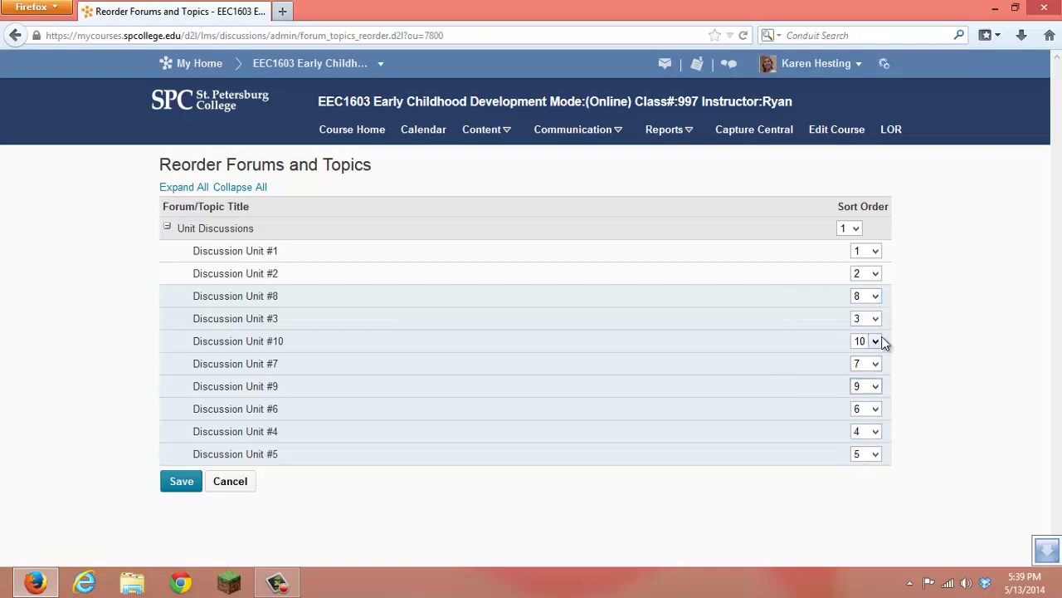
{"action": "left_click", "coordinate": [181, 481]}
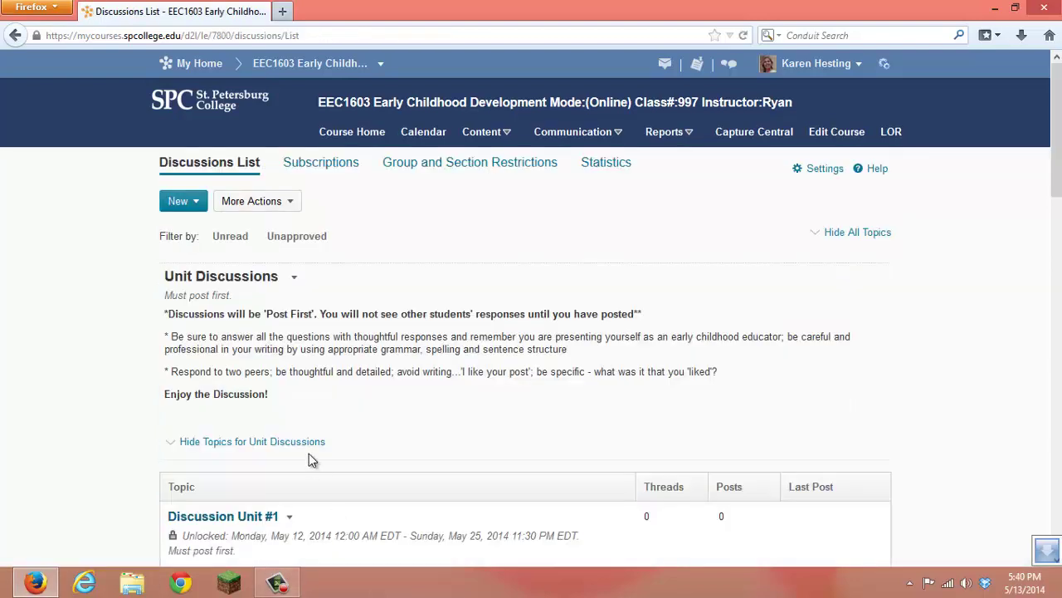
Restore the deleted Discussion Unit #10 forum
{"action": "scroll", "coordinate": [324, 448], "scroll_direction": "down", "scroll_amount": 2}
{"action": "scroll", "coordinate": [322, 445], "scroll_direction": "down", "scroll_amount": 10}
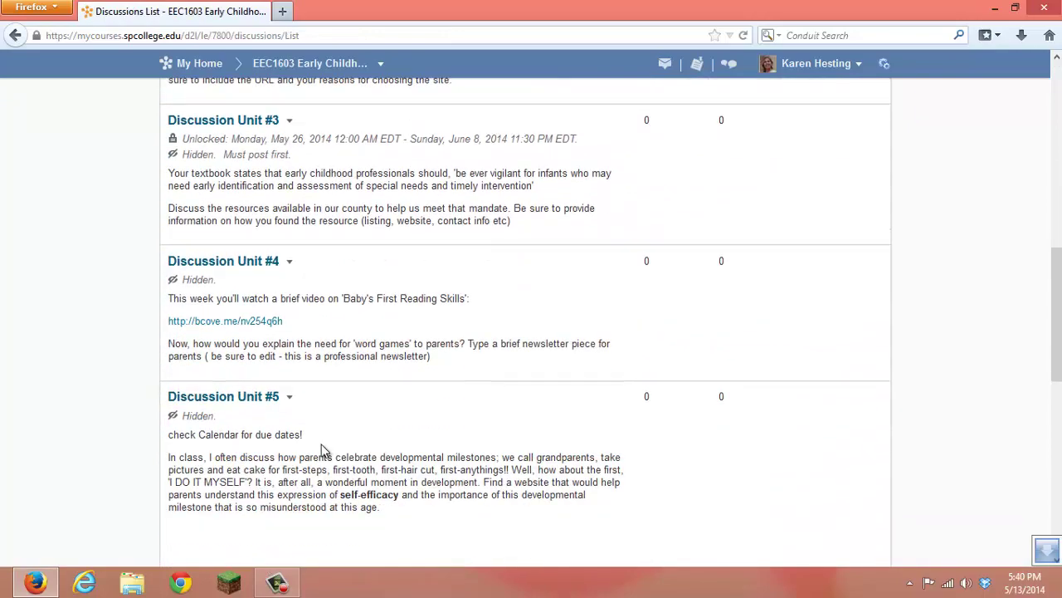
{"action": "scroll", "coordinate": [324, 448], "scroll_direction": "down", "scroll_amount": 2}
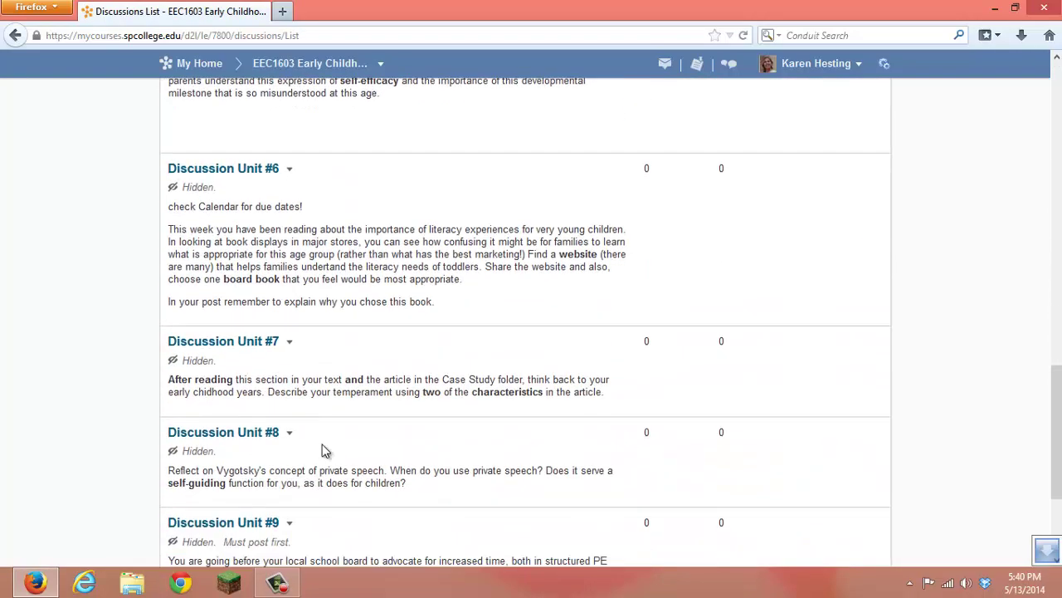
{"action": "scroll", "coordinate": [324, 450], "scroll_direction": "up", "scroll_amount": 12}
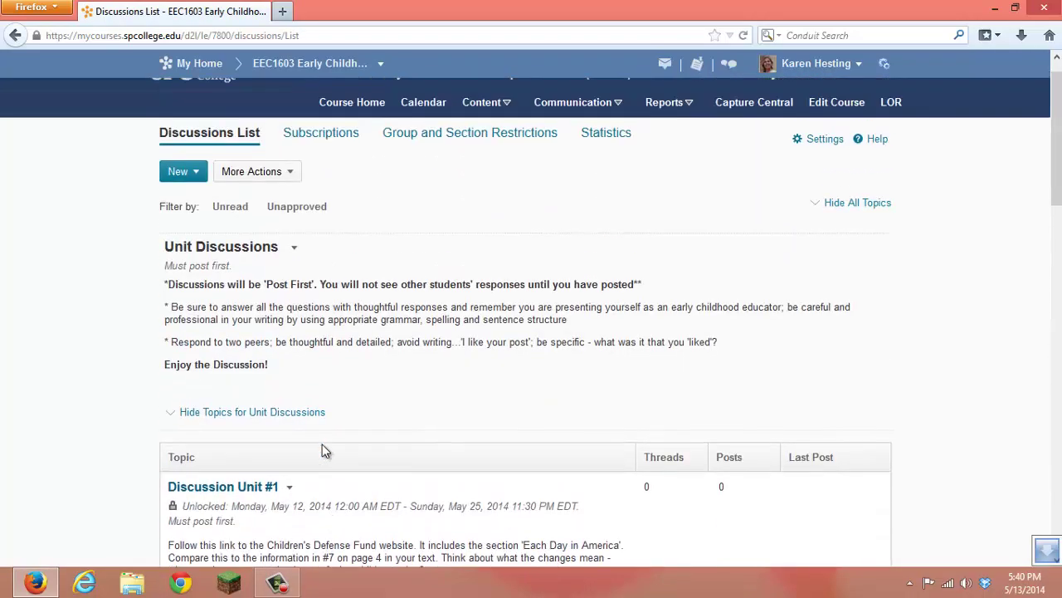
{"action": "scroll", "coordinate": [322, 450], "scroll_direction": "up", "scroll_amount": 1}
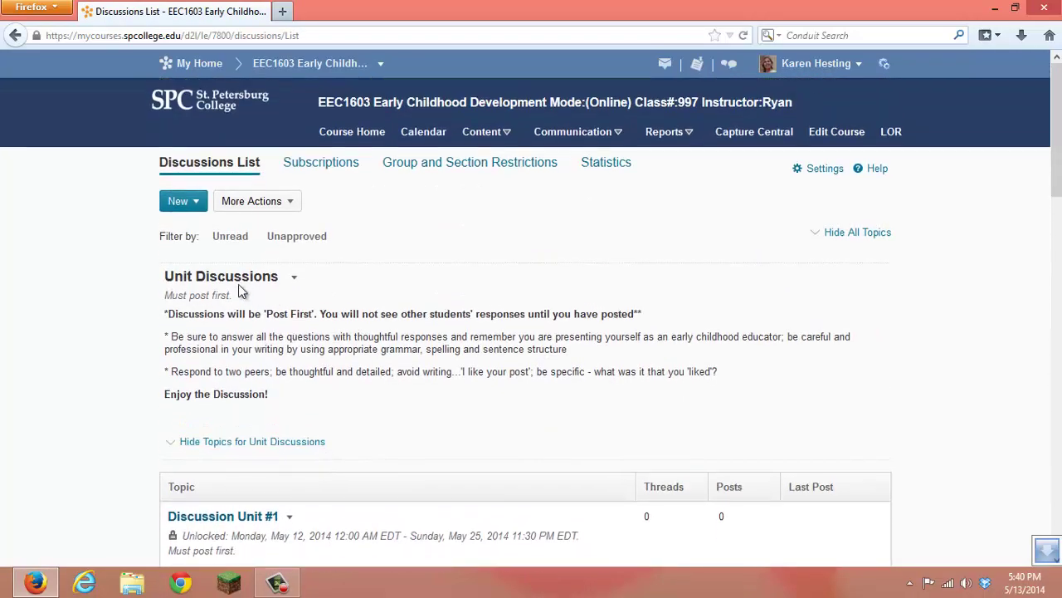
{"action": "left_click", "coordinate": [288, 204]}
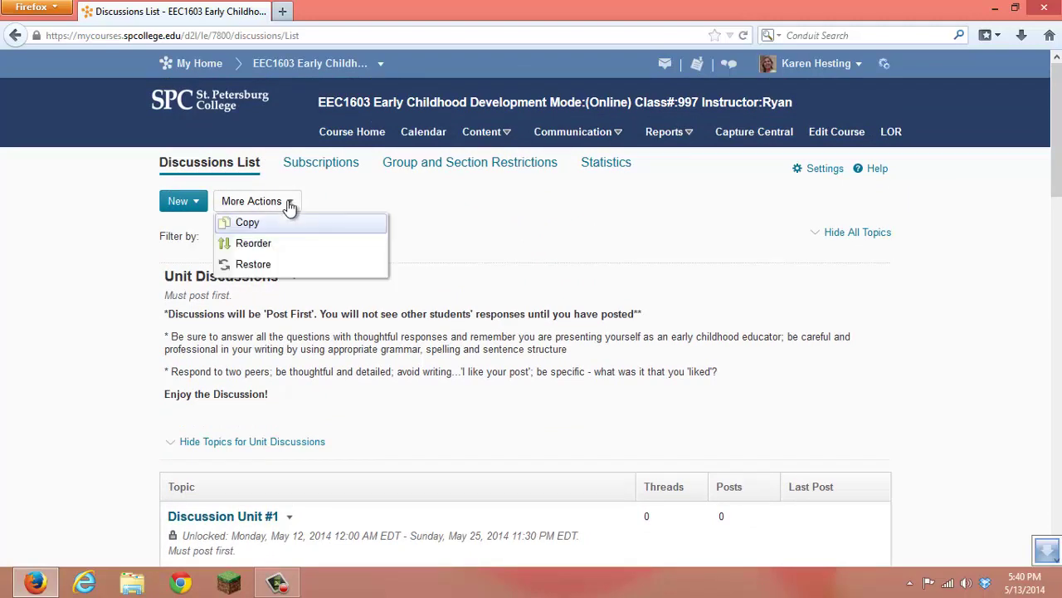
{"action": "left_click", "coordinate": [298, 264]}
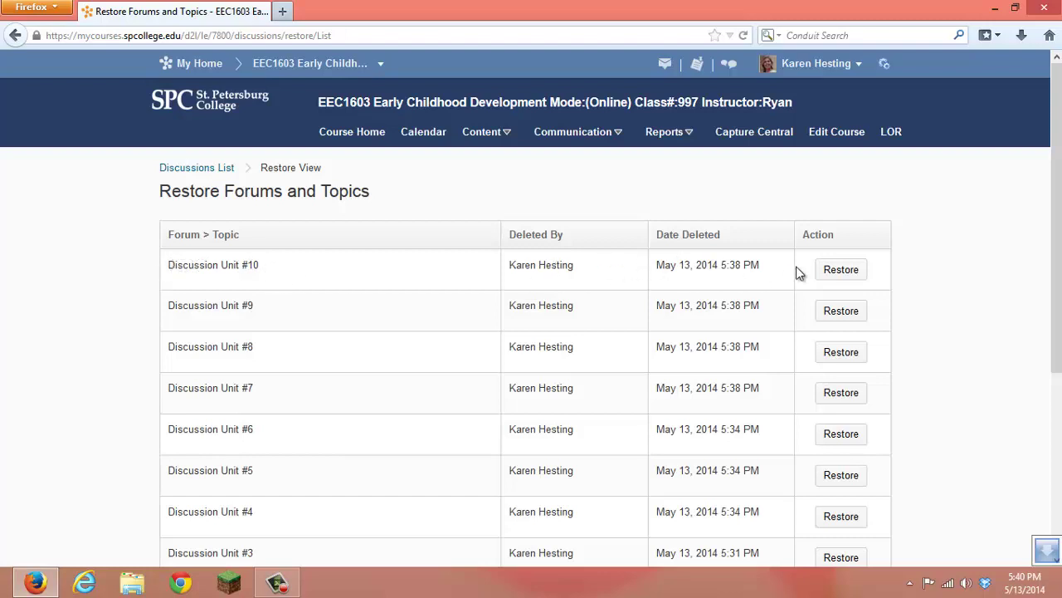
{"action": "left_click", "coordinate": [854, 273]}
{"action": "left_click", "coordinate": [404, 208]}
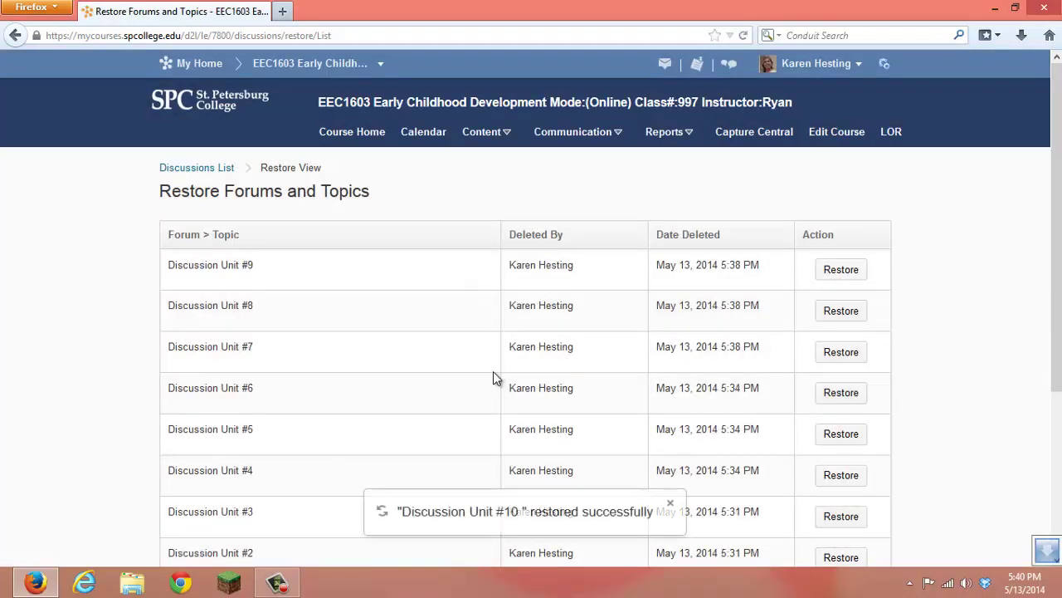
Return to the discussions list and delete the restored Discussion Unit #10 forum again
{"action": "left_click", "coordinate": [188, 169]}
{"action": "scroll", "coordinate": [413, 347], "scroll_direction": "down", "scroll_amount": 15}
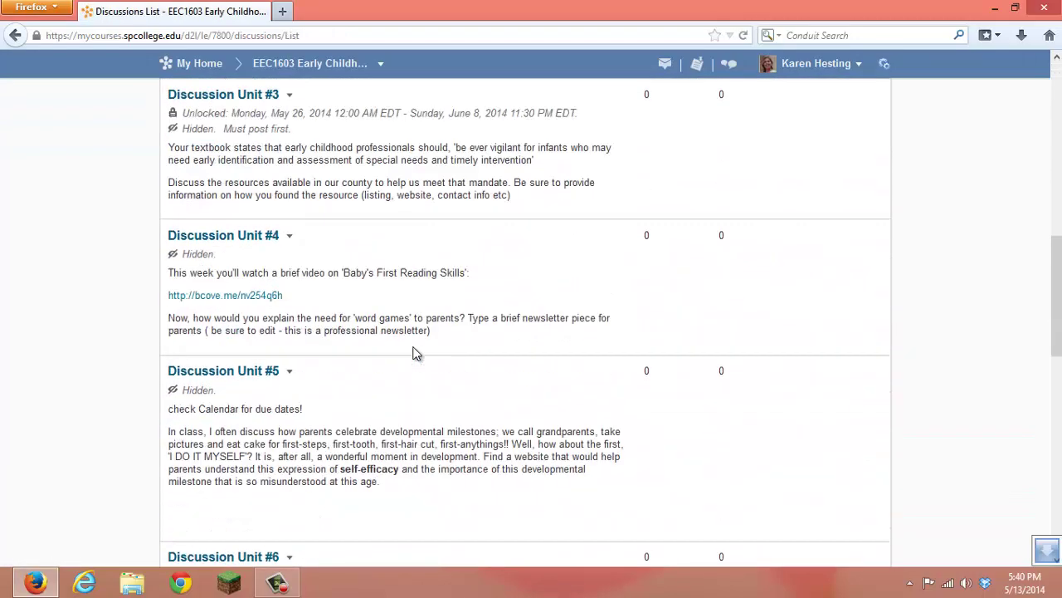
{"action": "scroll", "coordinate": [412, 346], "scroll_direction": "down", "scroll_amount": 4}
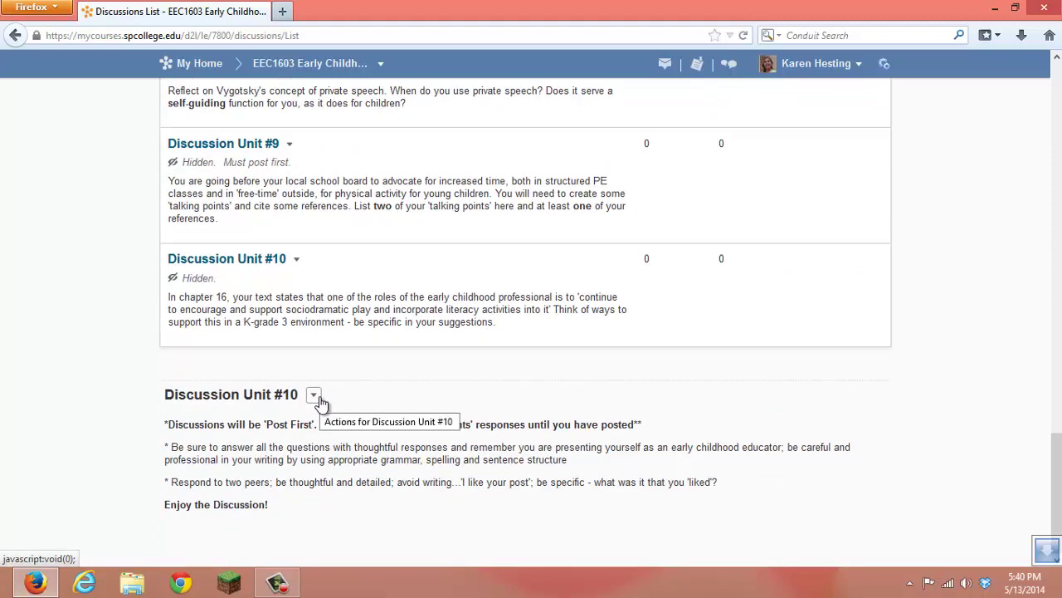
{"action": "left_click", "coordinate": [314, 396]}
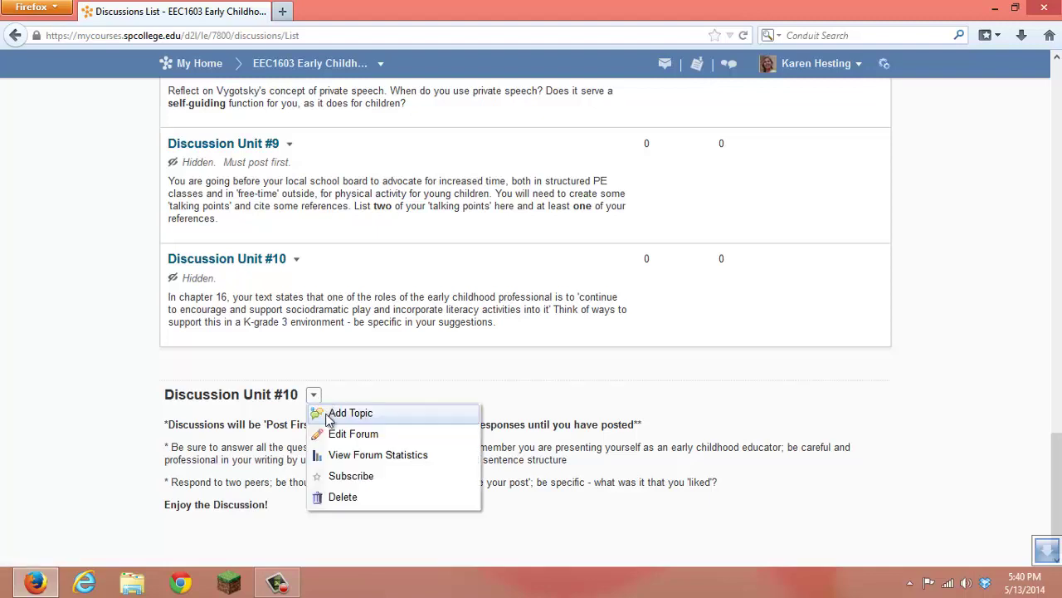
{"action": "left_click", "coordinate": [341, 497]}
{"action": "left_click", "coordinate": [405, 208]}
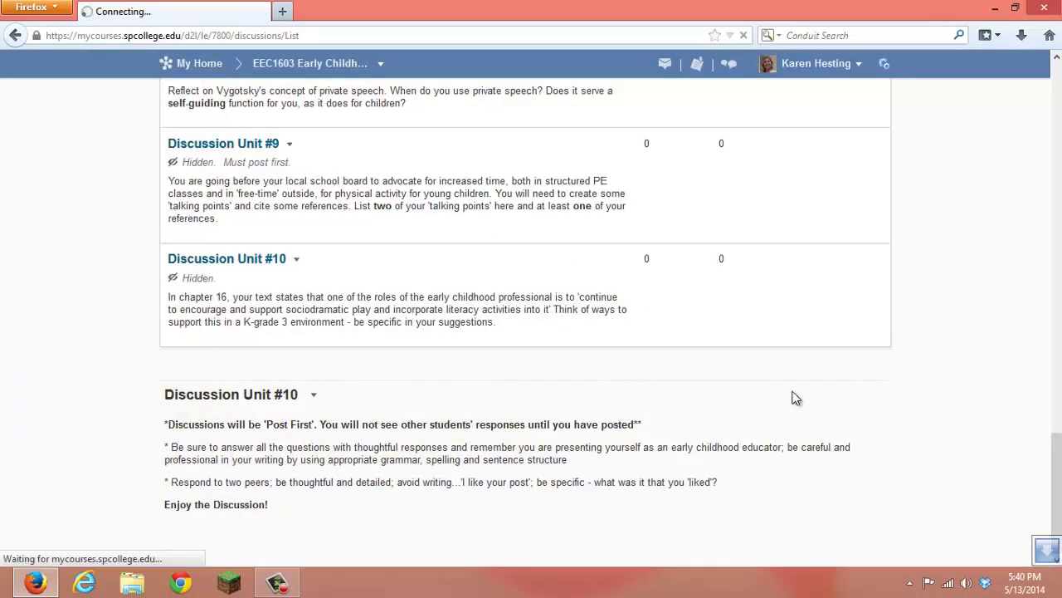